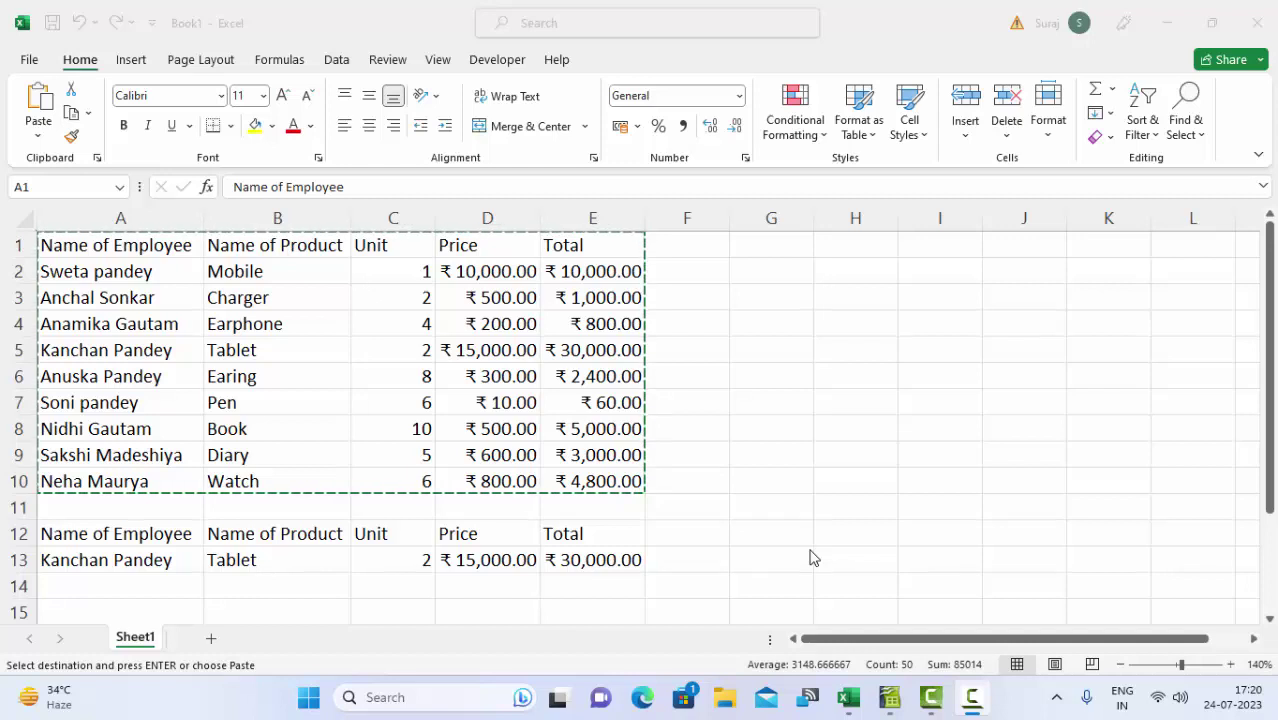
- Switch from the copied Excel sales table to the blank OpenOffice Calc workbook
click(890, 697)
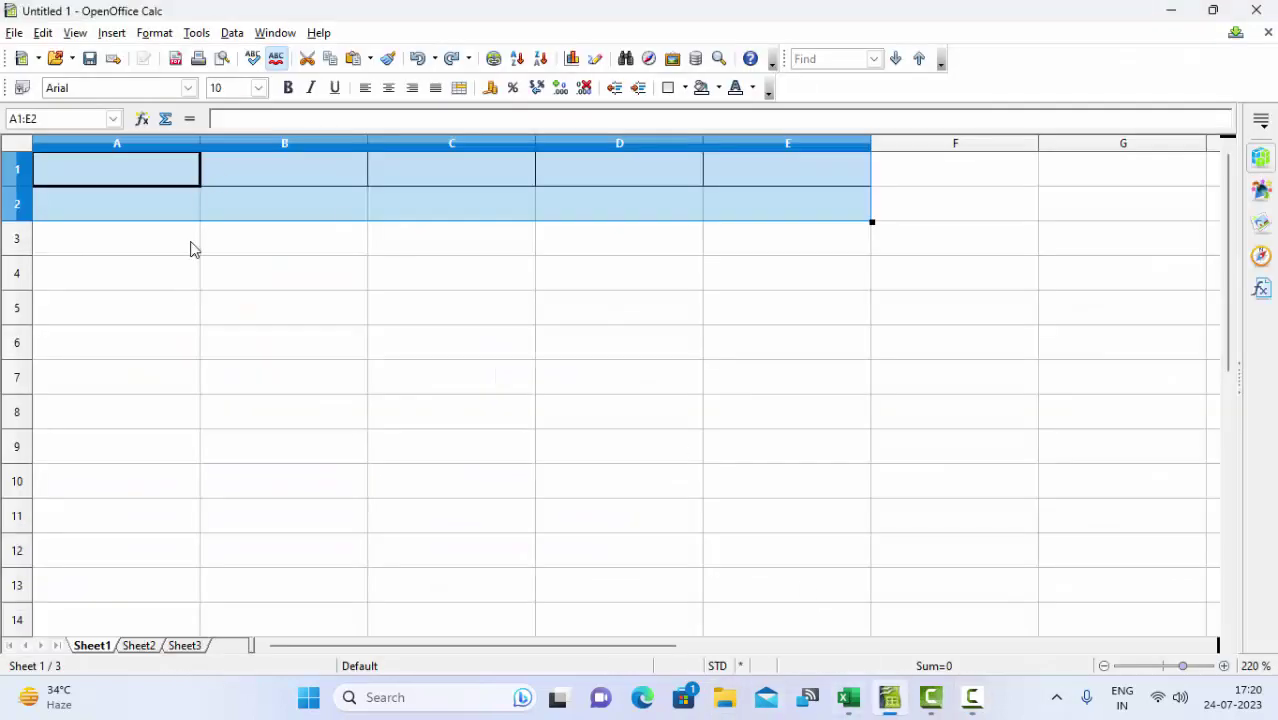
- Paste the sales table at A1, widen columns A and B, and reselect A1:E10
click(143, 181)
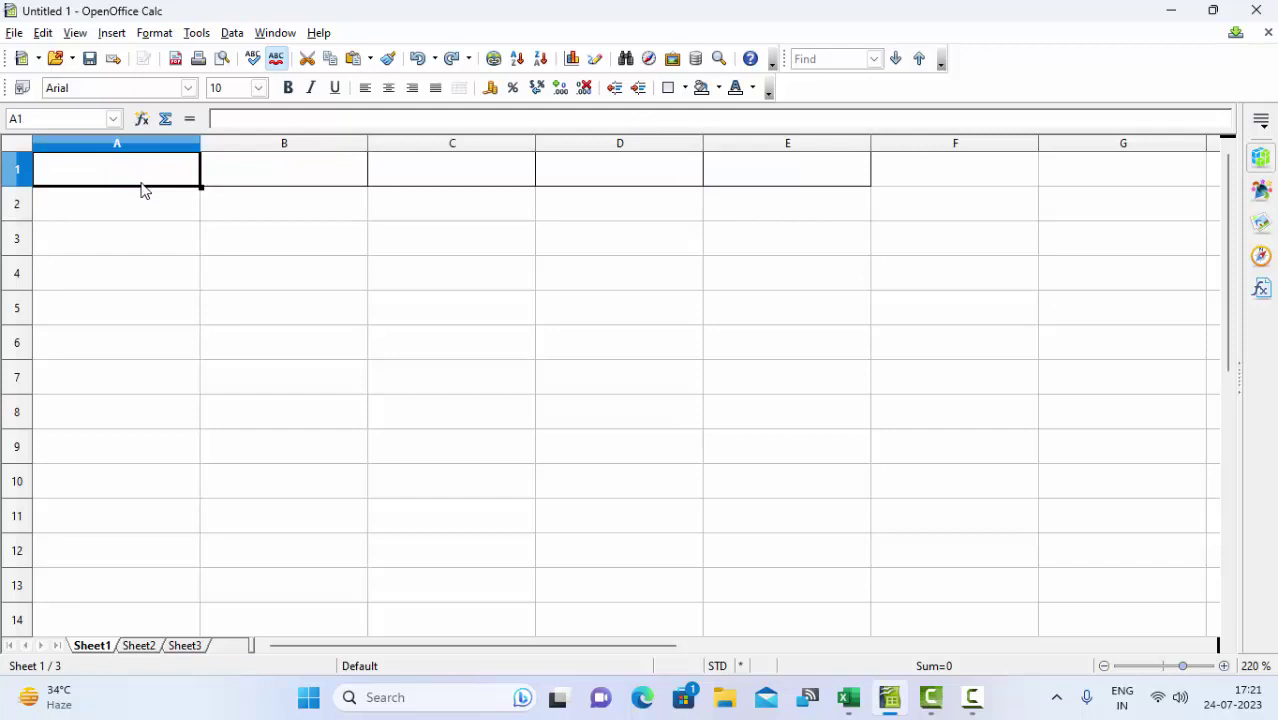
key(ctrl+v)
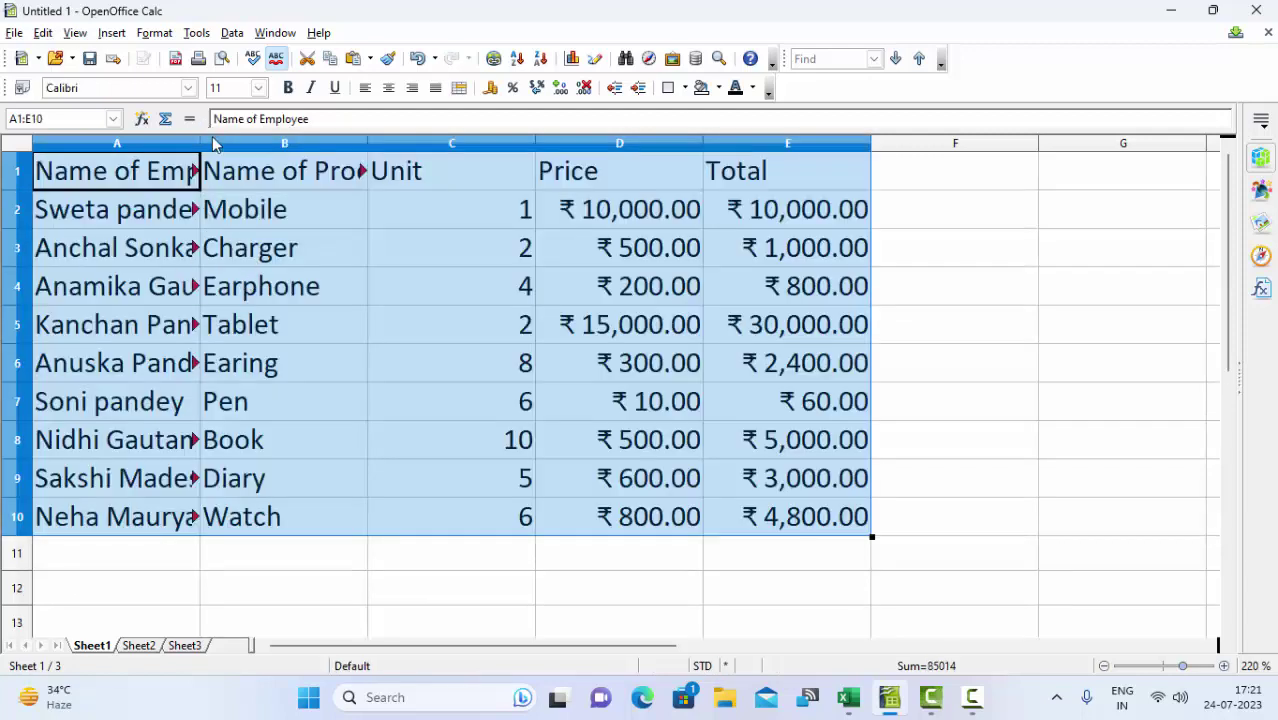
drag(201, 143, 264, 143)
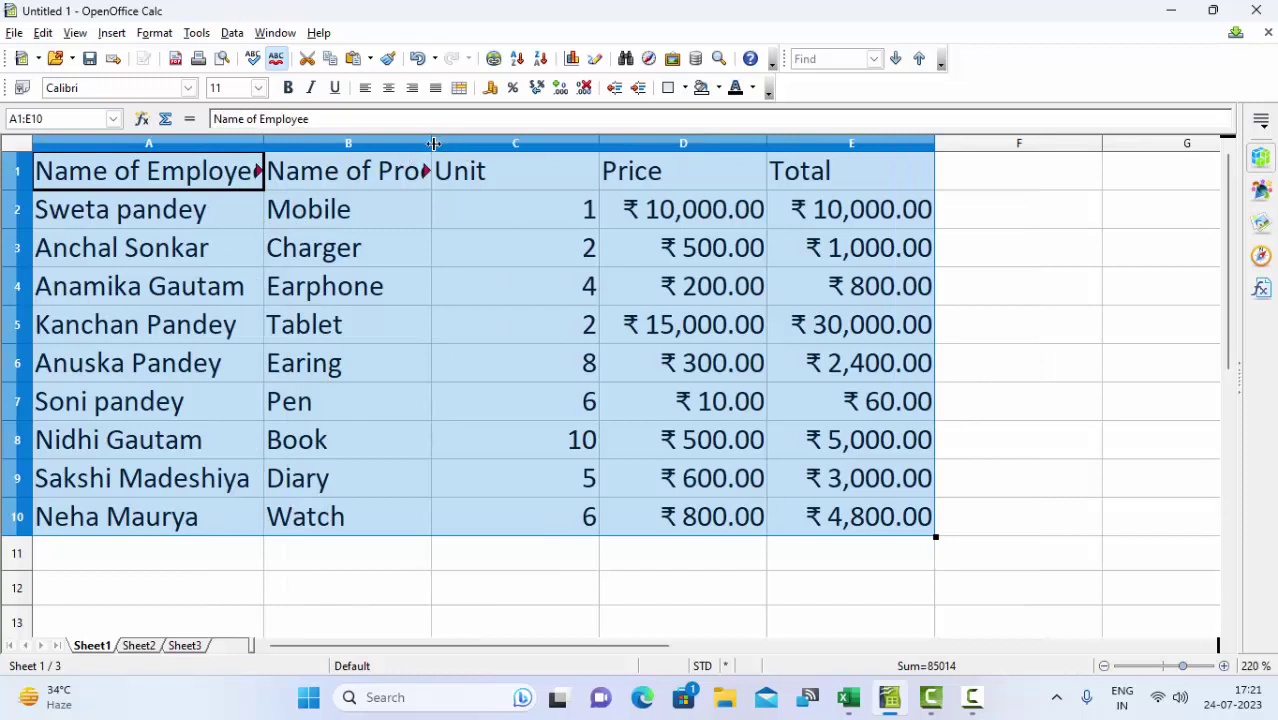
drag(432, 143, 505, 143)
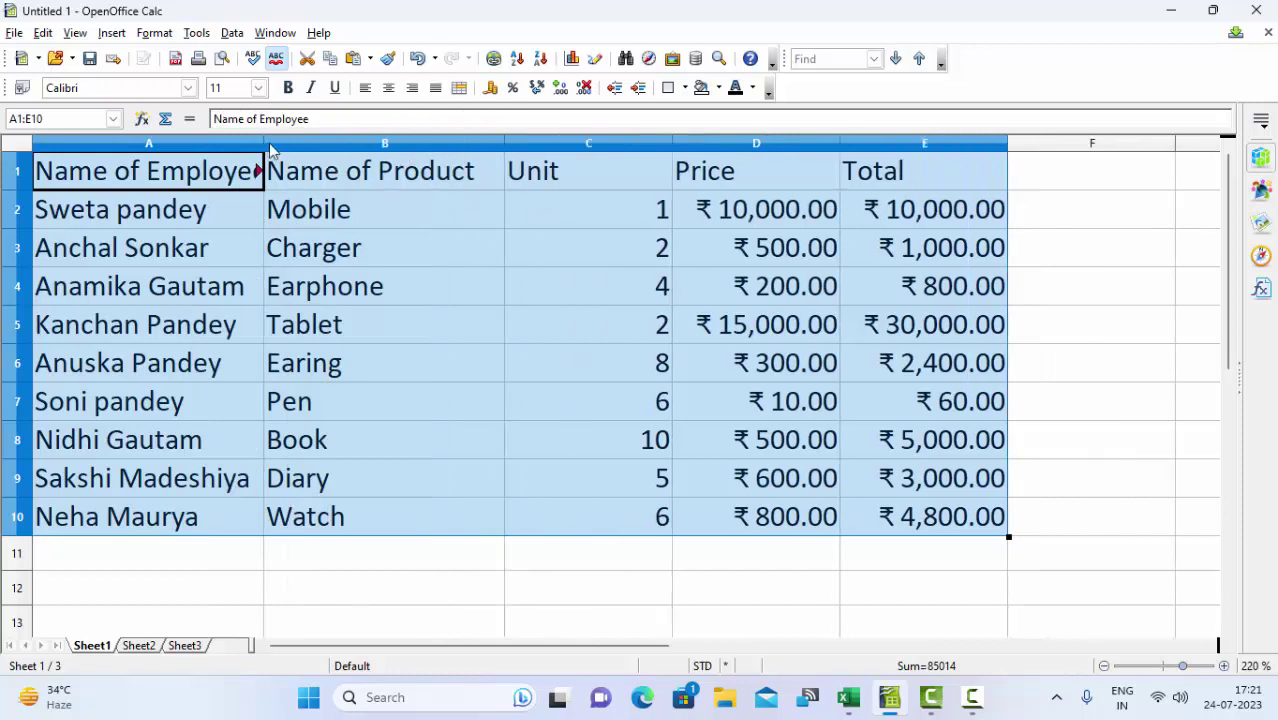
drag(264, 143, 312, 143)
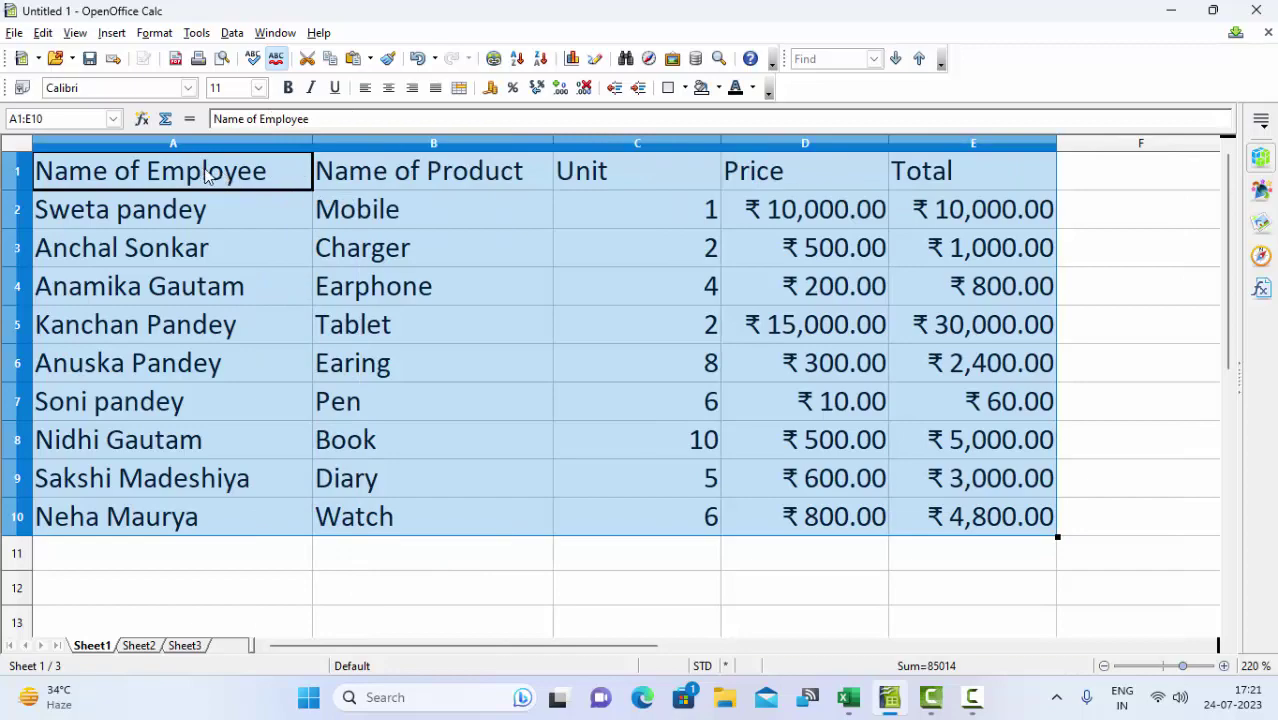
click(716, 517)
mouse_move(1005, 528)
mouse_down()
mouse_move(573, 371)
mouse_move(150, 171)
mouse_up()
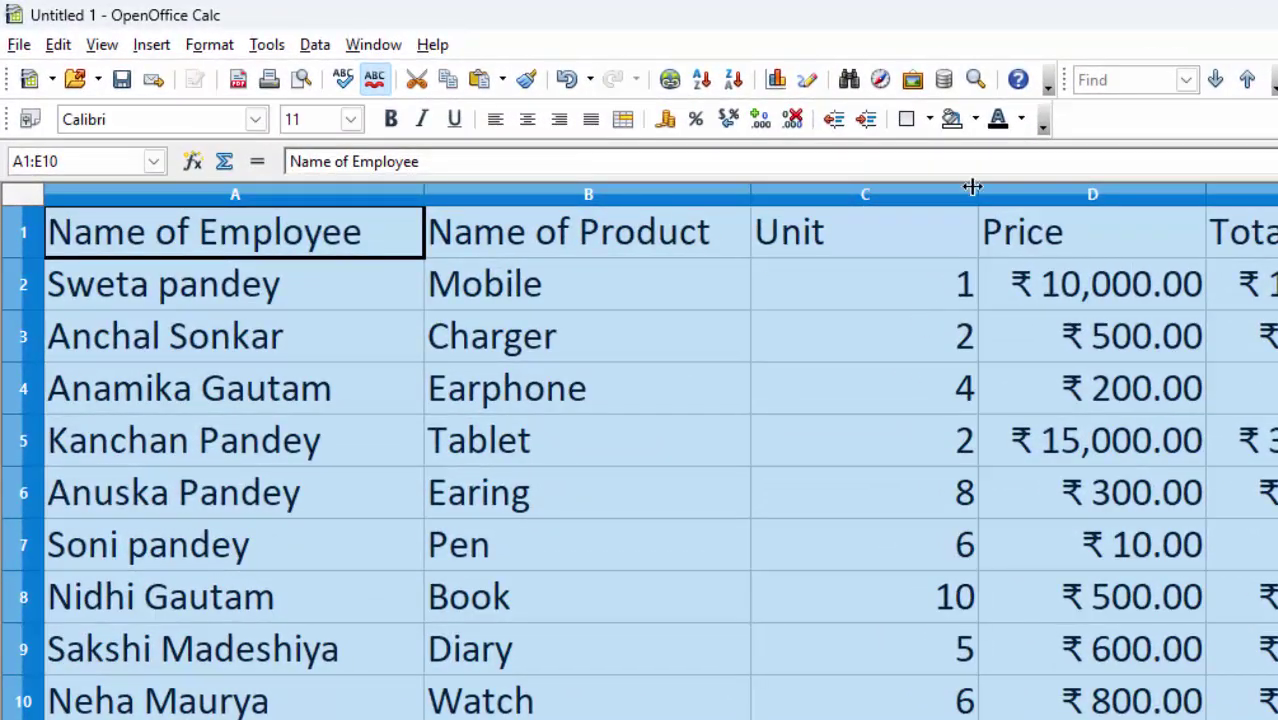
- Give A1:E10 all borders and fill header row A1:E1 with Yellow 1
click(930, 120)
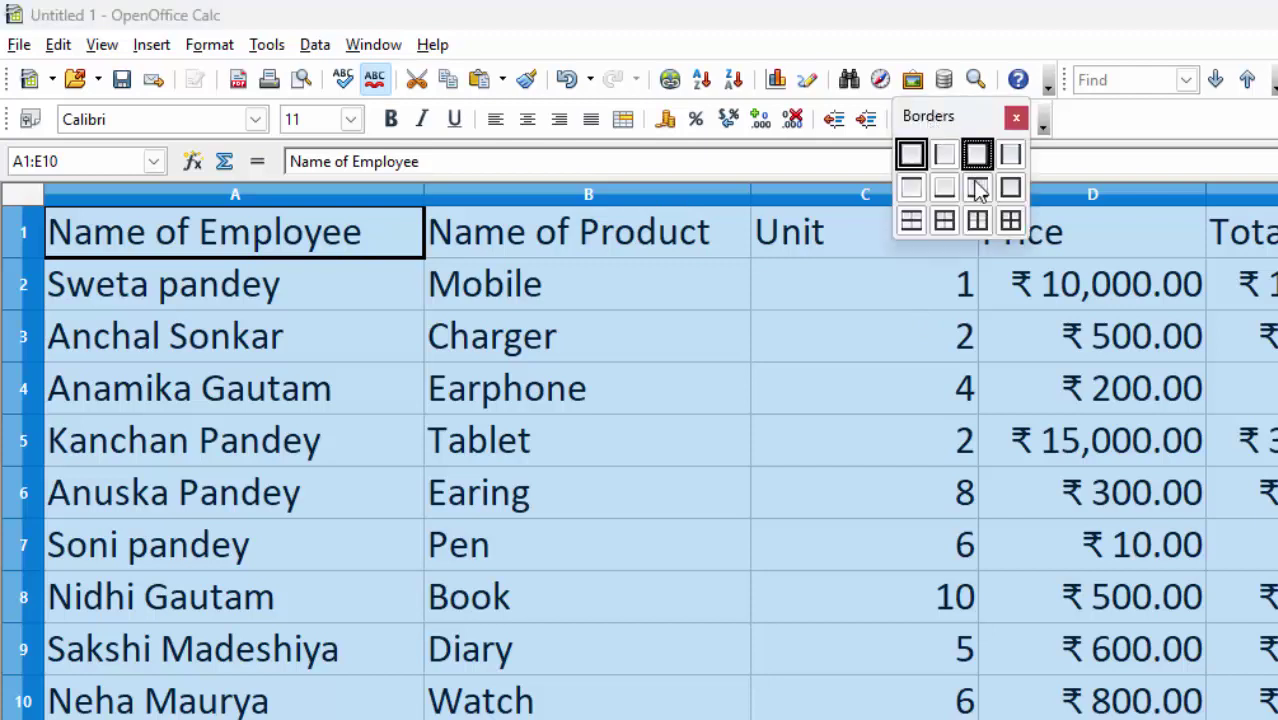
click(1000, 222)
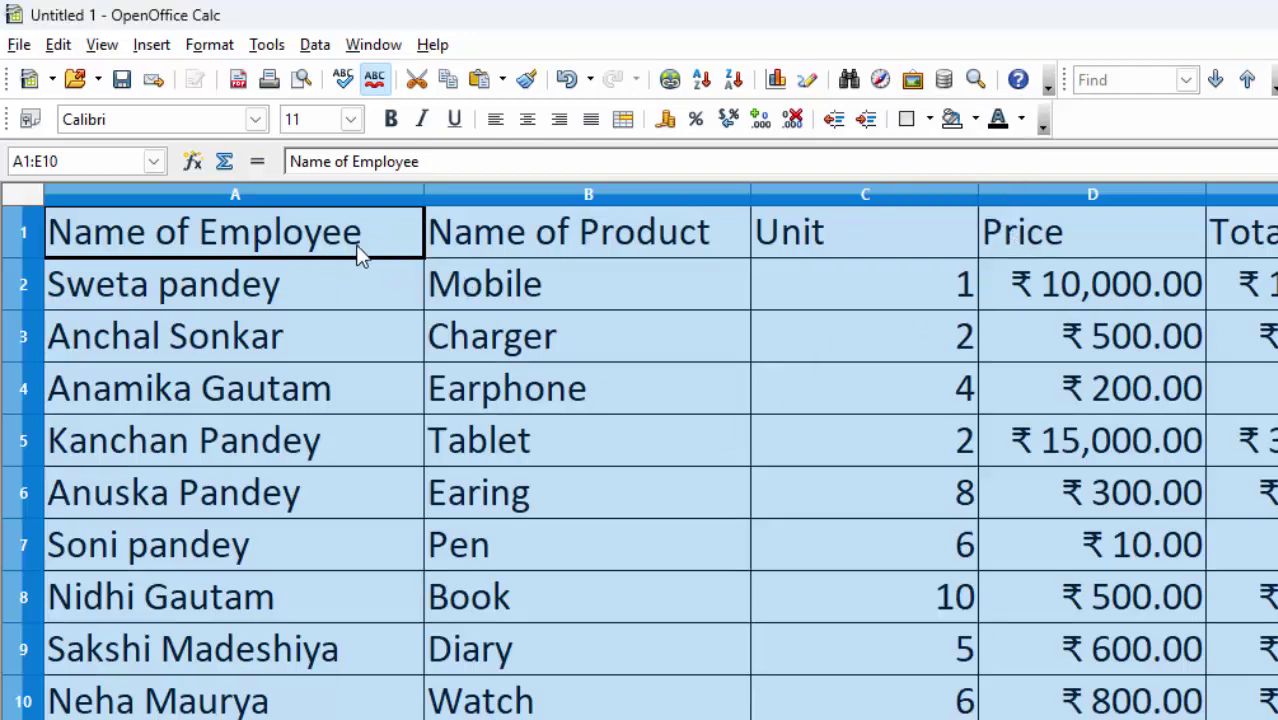
drag(357, 232, 1265, 235)
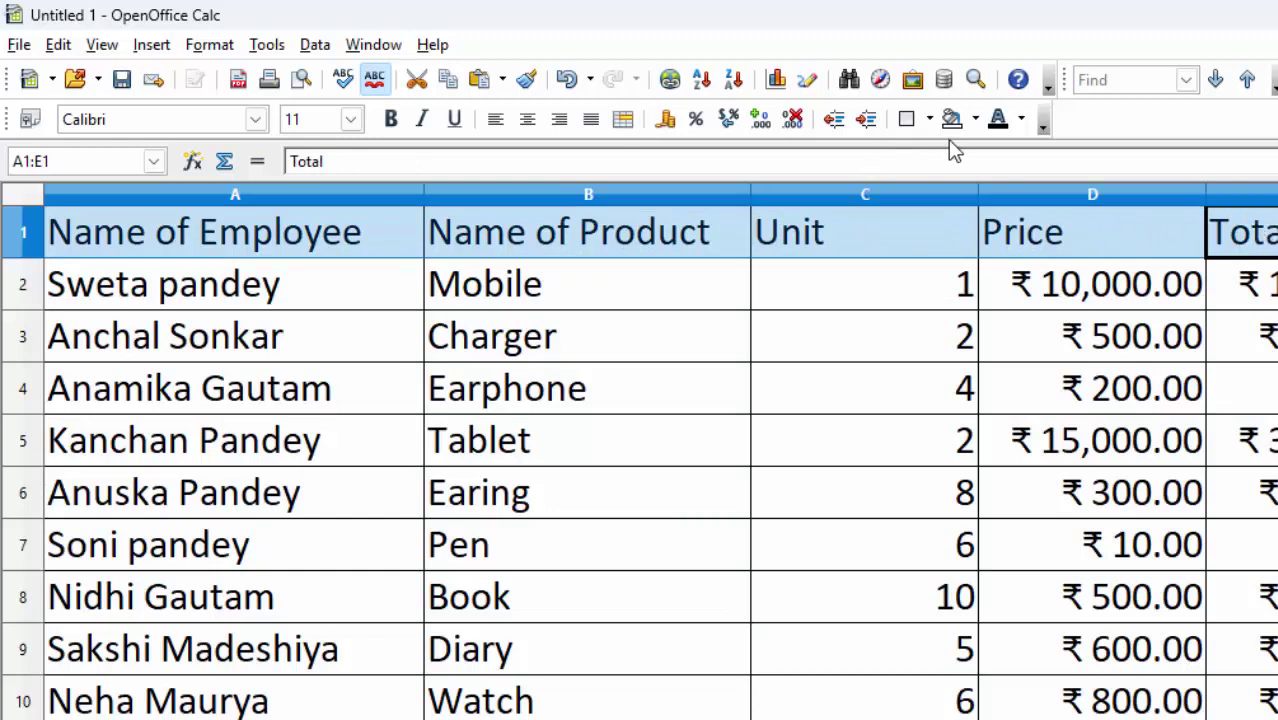
click(975, 119)
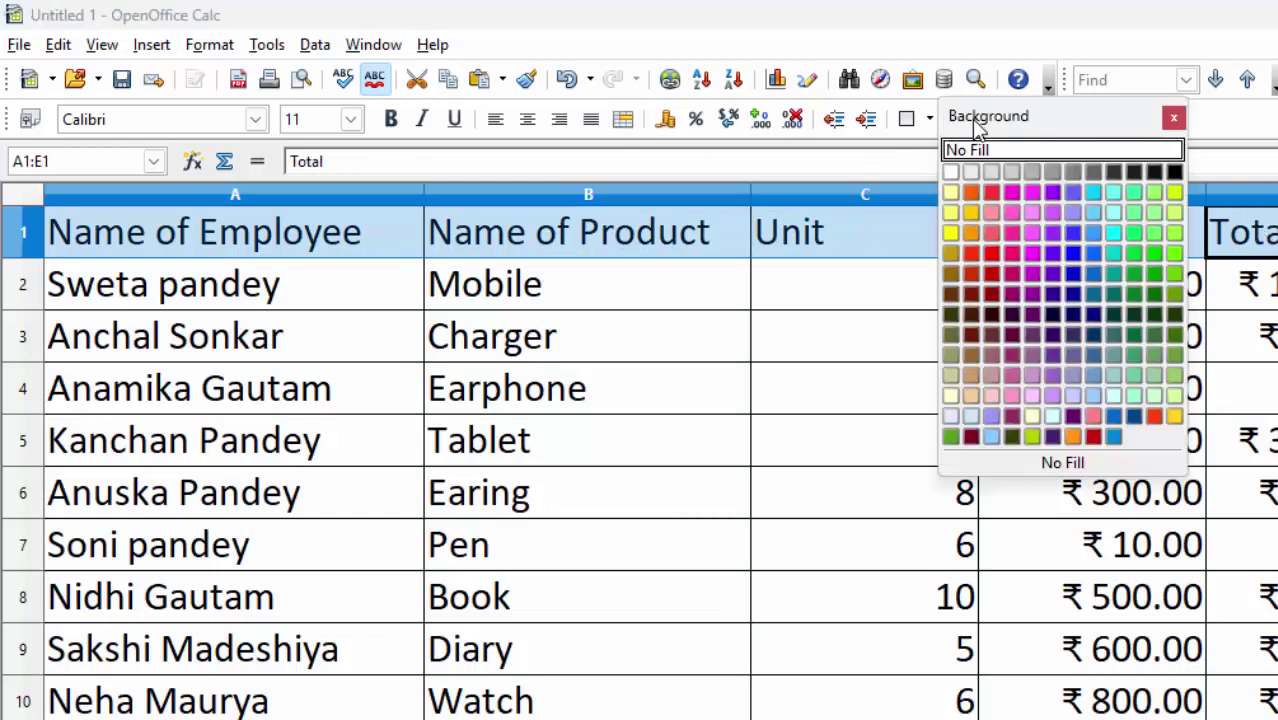
click(951, 213)
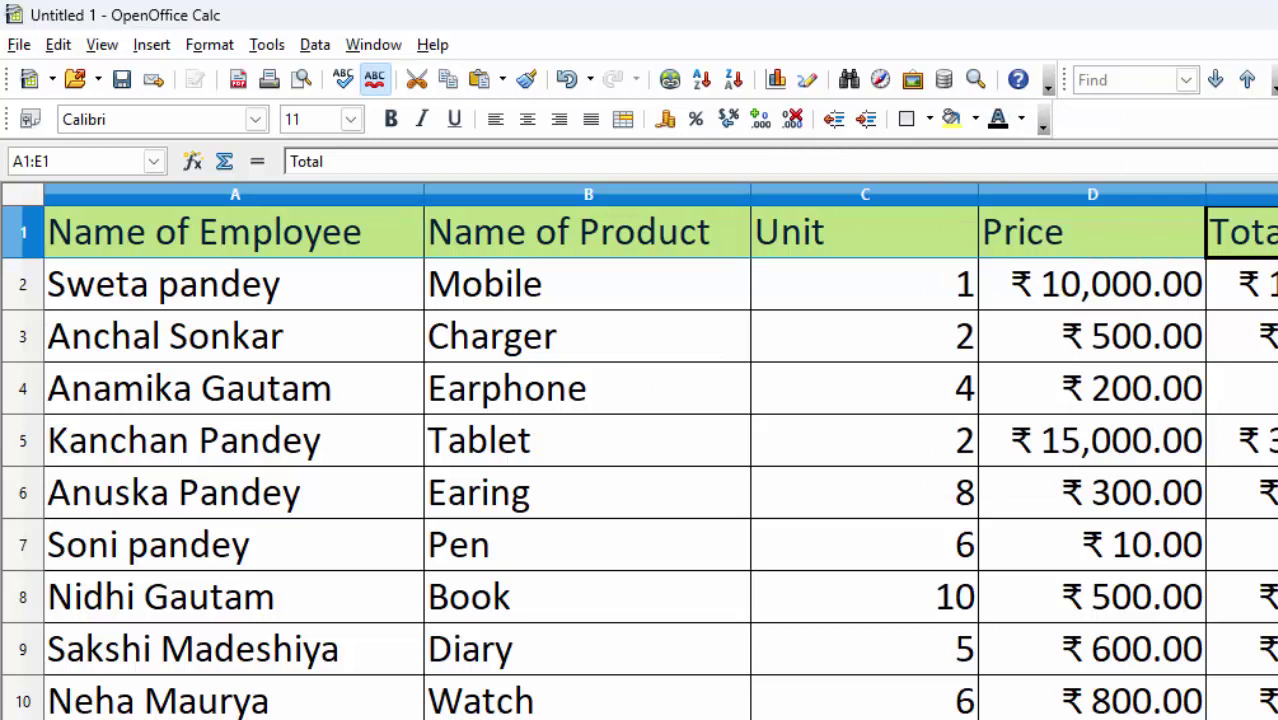
click(1270, 440)
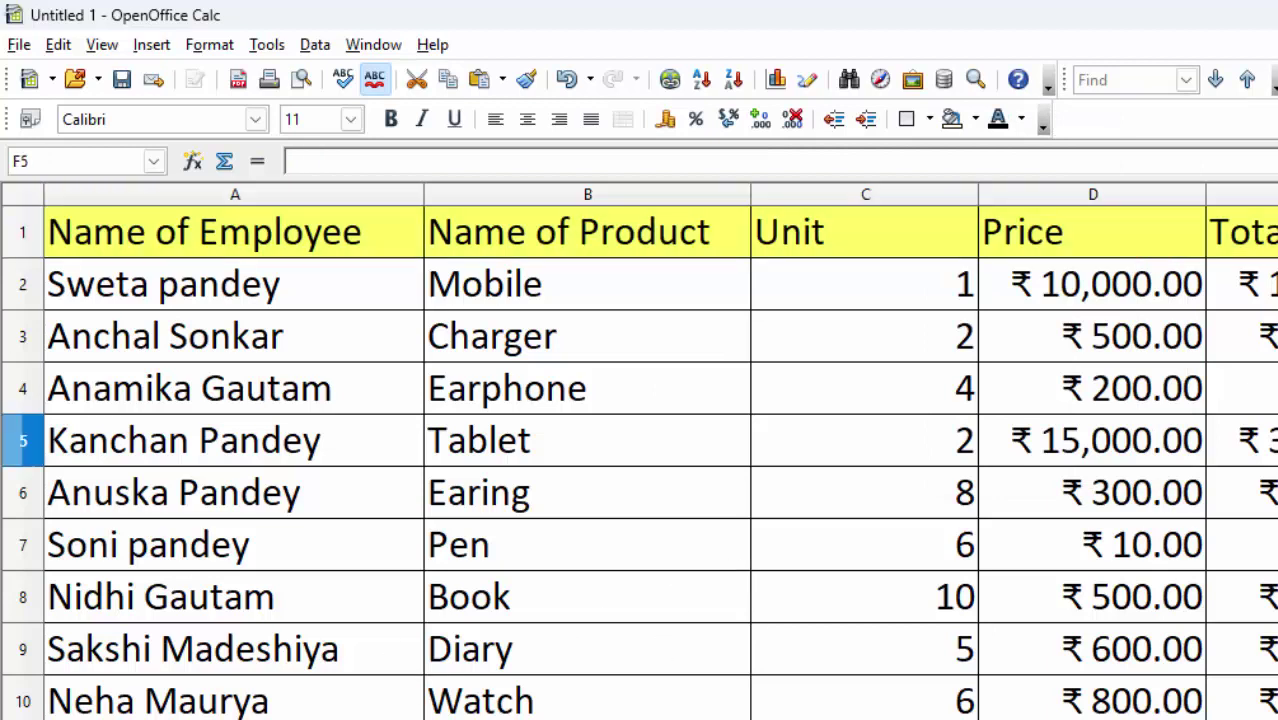
- Copy header row A1:E1 into row 1 of the empty sheet and select A2
drag(175, 245, 1270, 232)
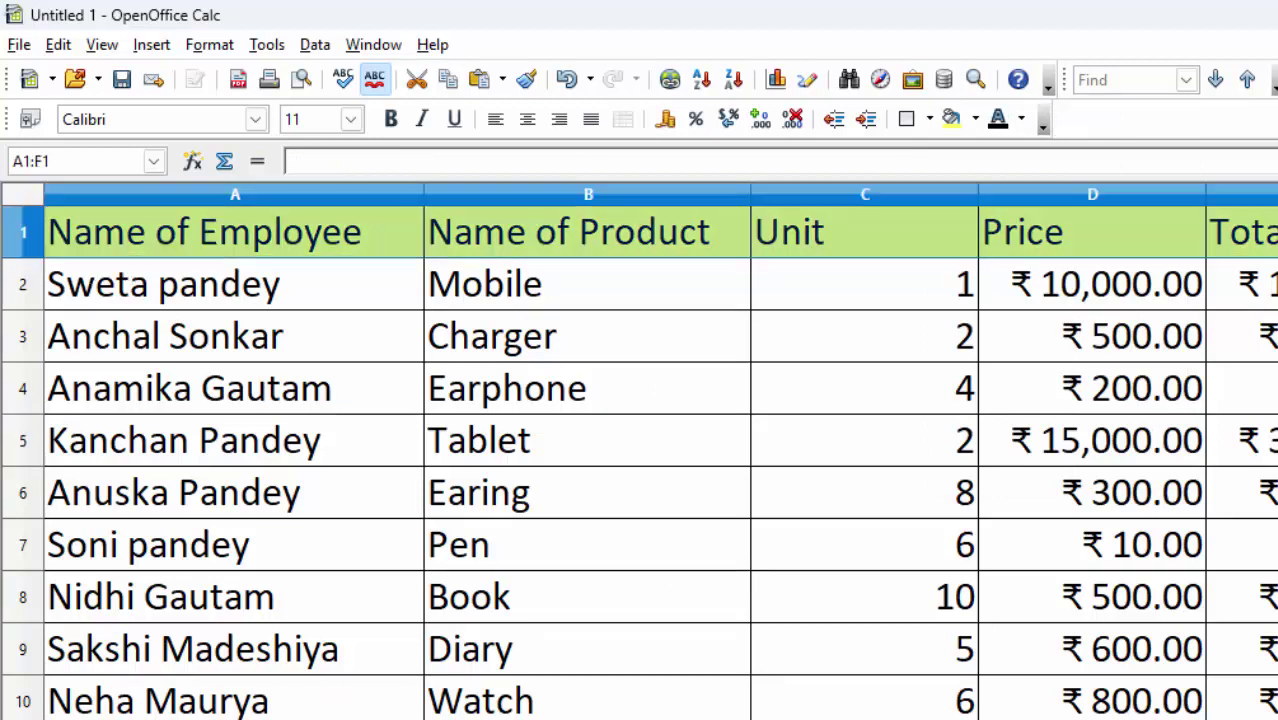
key(shift+Left)
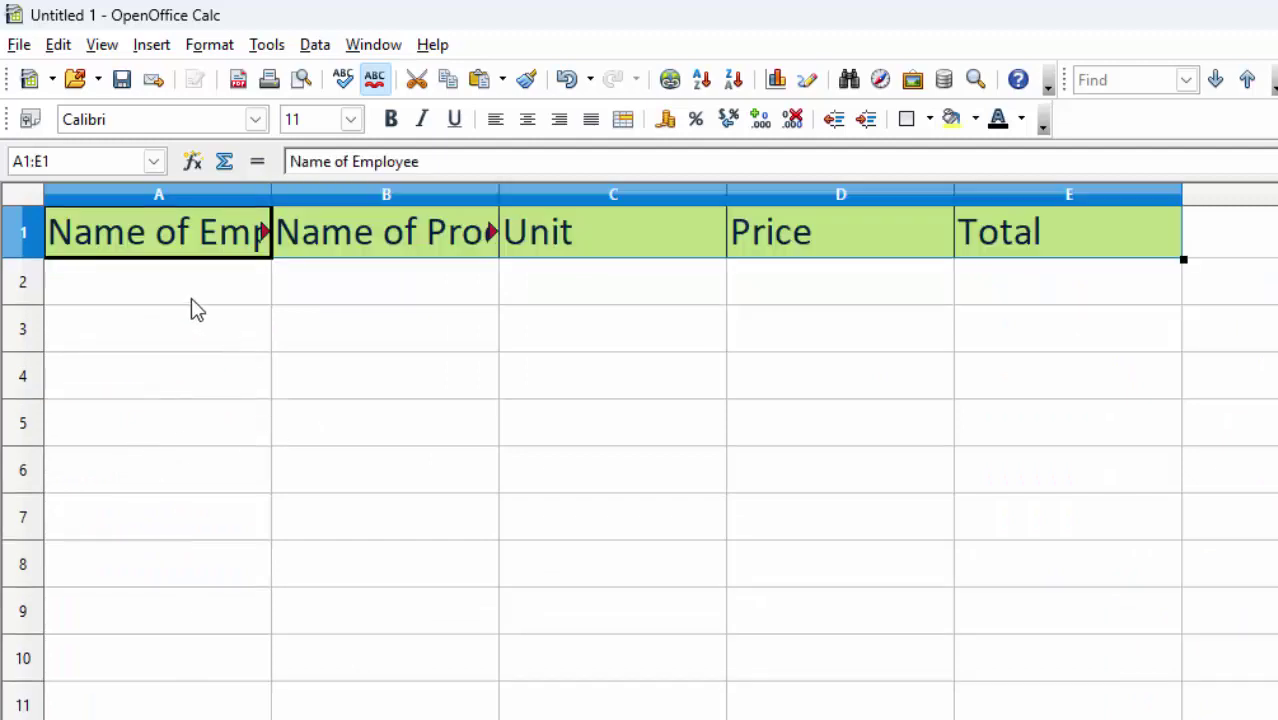
click(177, 272)
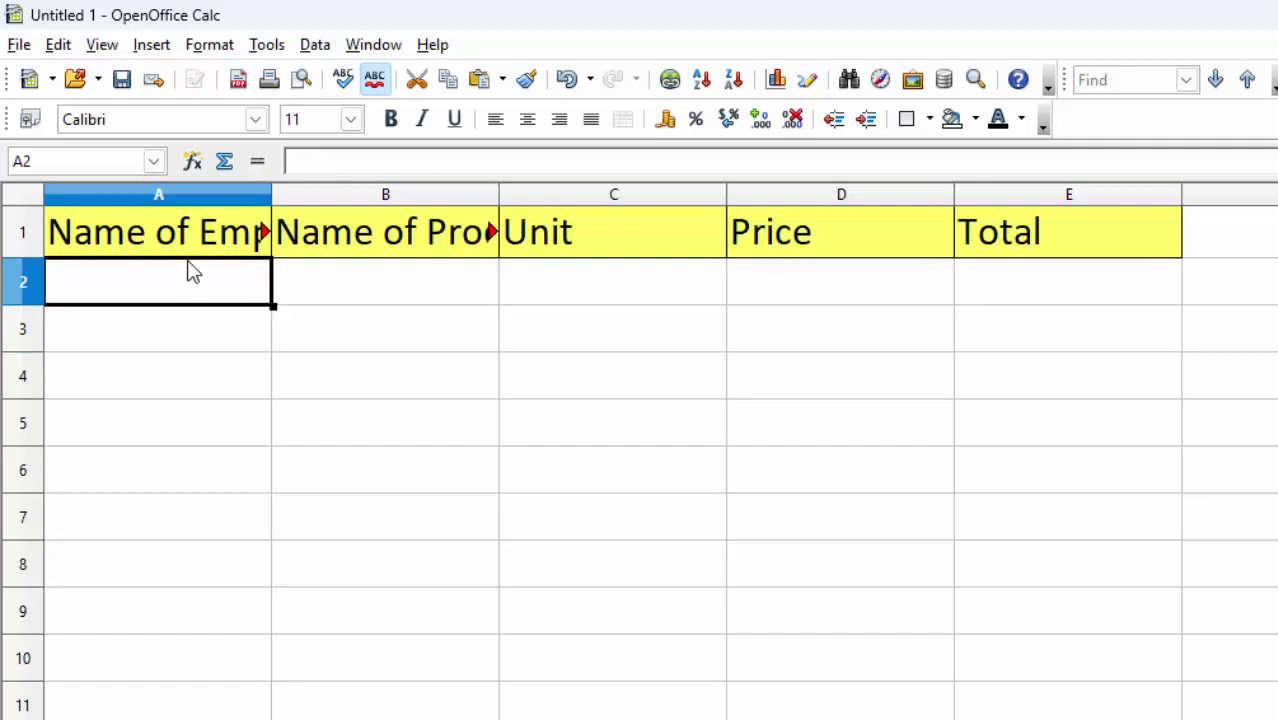
click(316, 45)
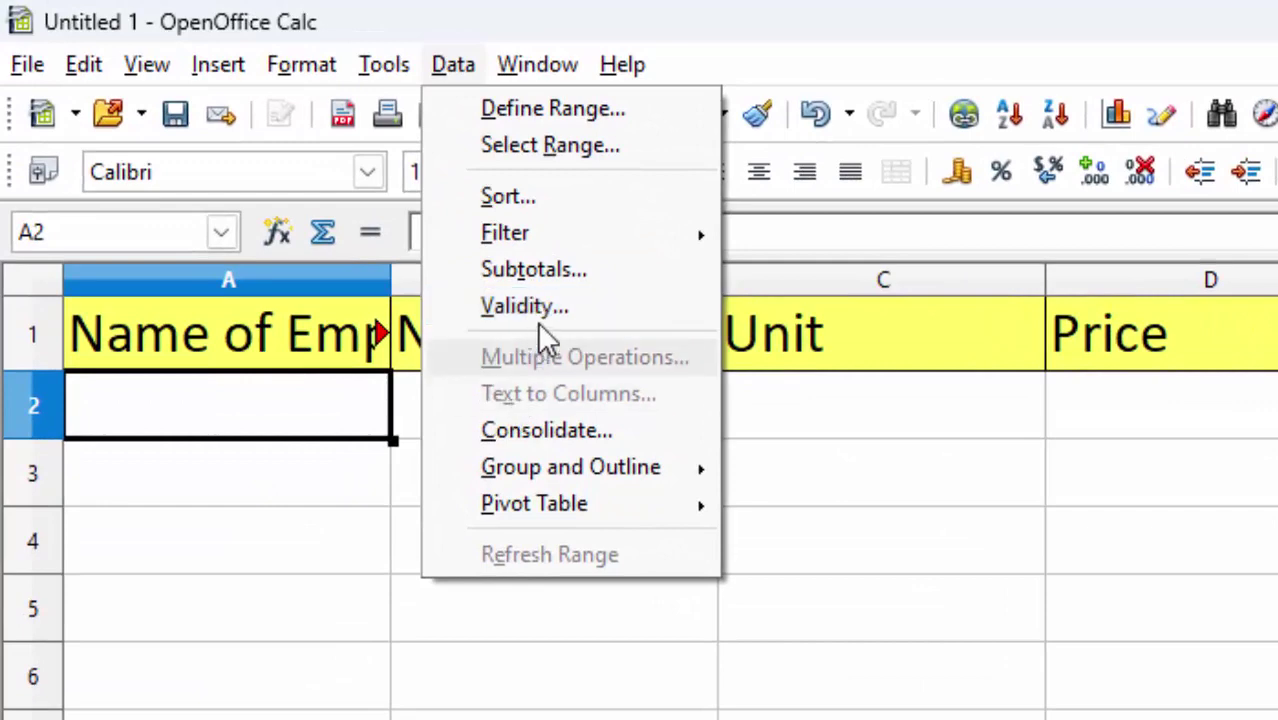
- Set A2's validity to Cell range $Sheet1.$A$2:$A$10 and test its name dropdown
click(560, 307)
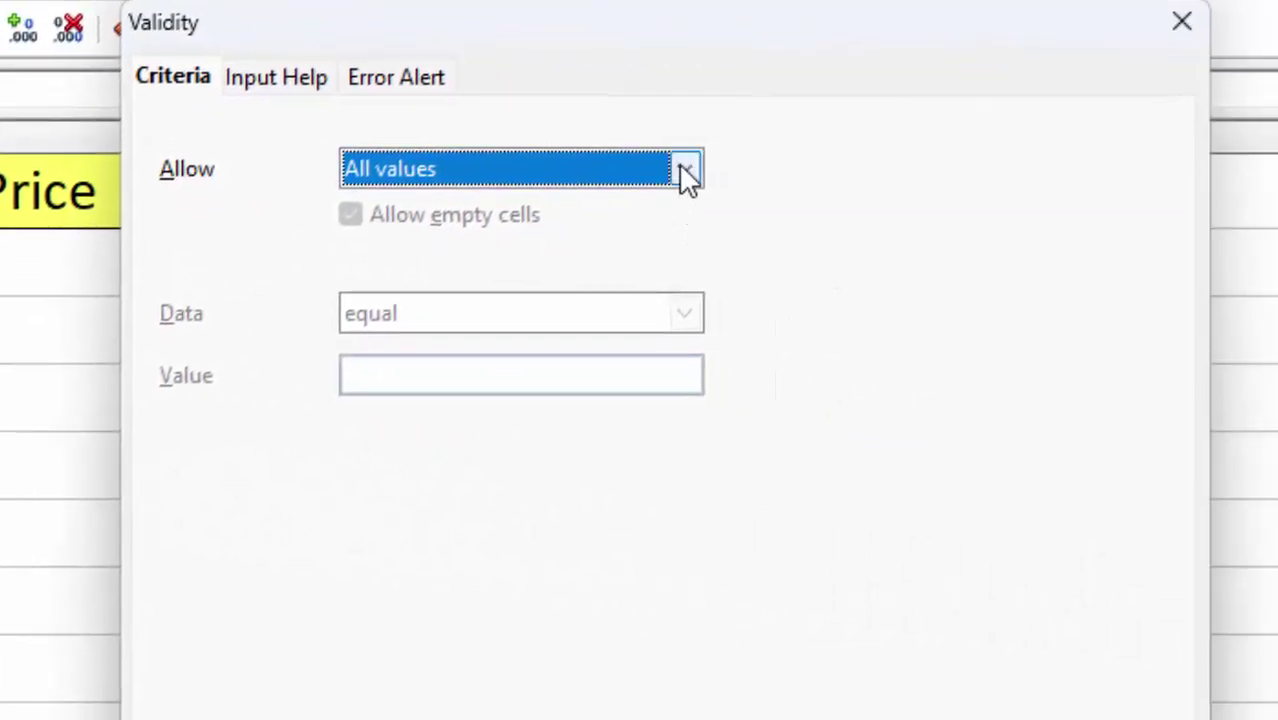
click(684, 170)
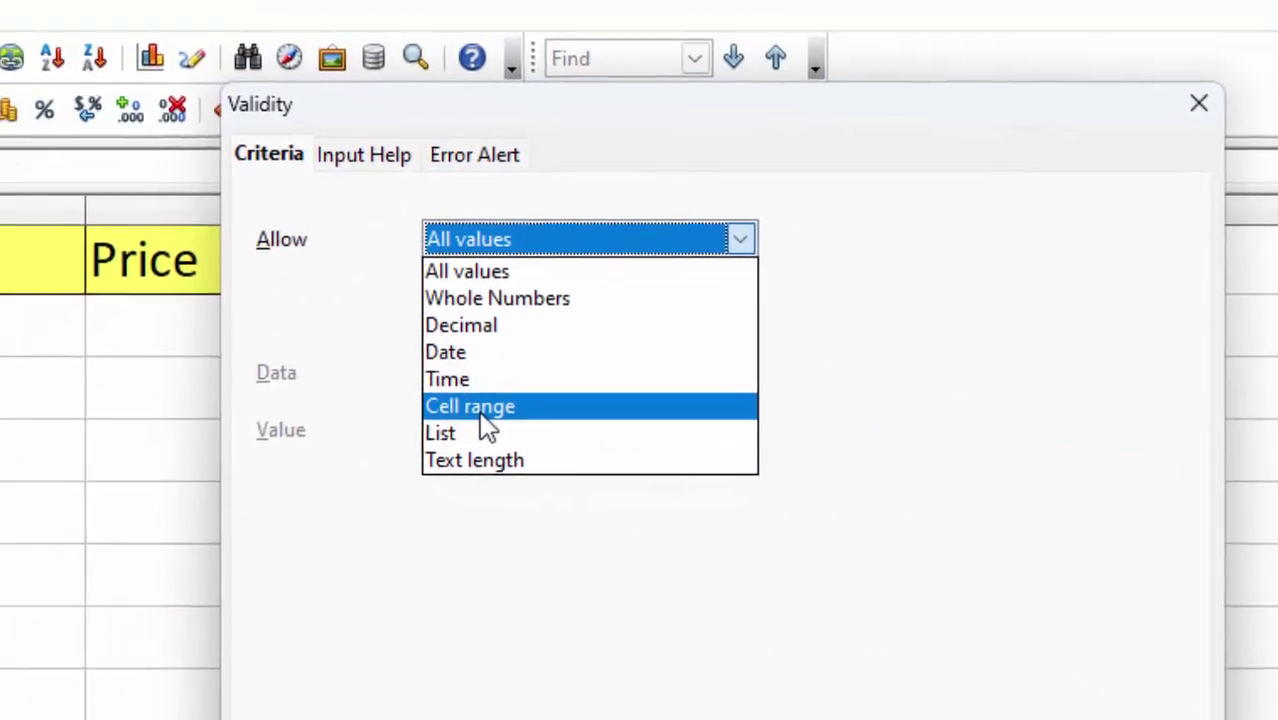
key(Escape)
key(c)
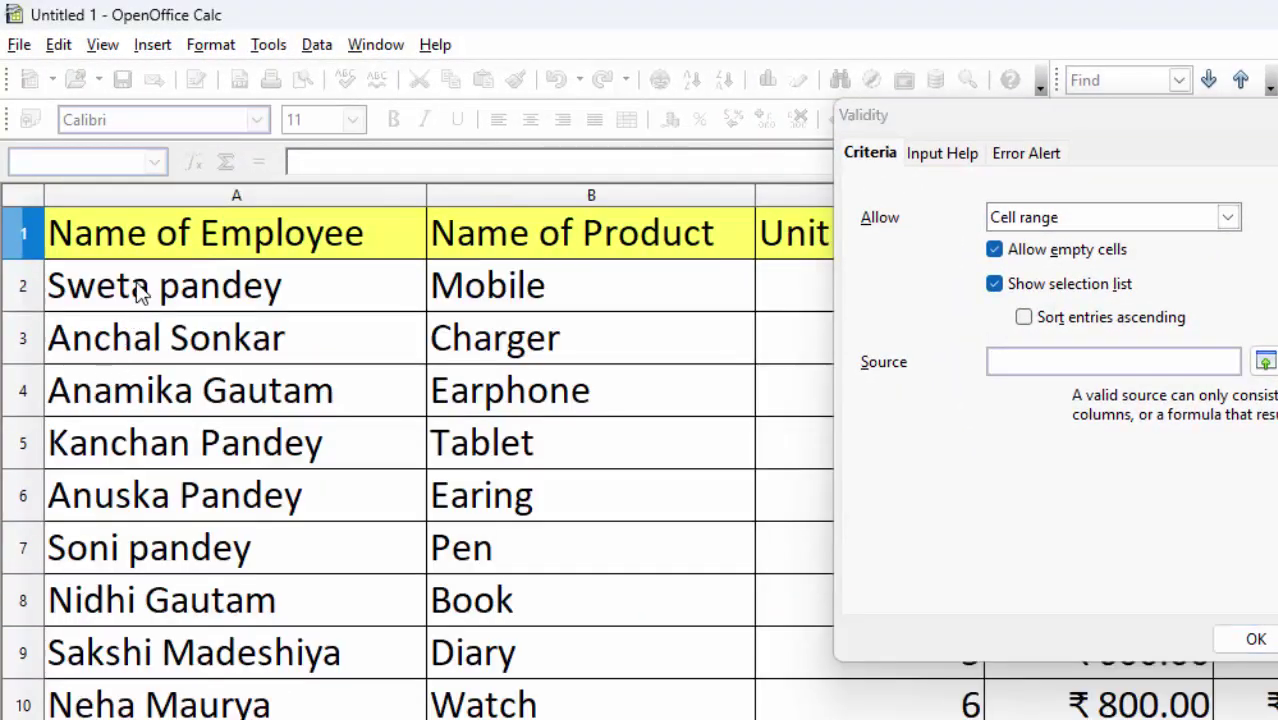
click(139, 287)
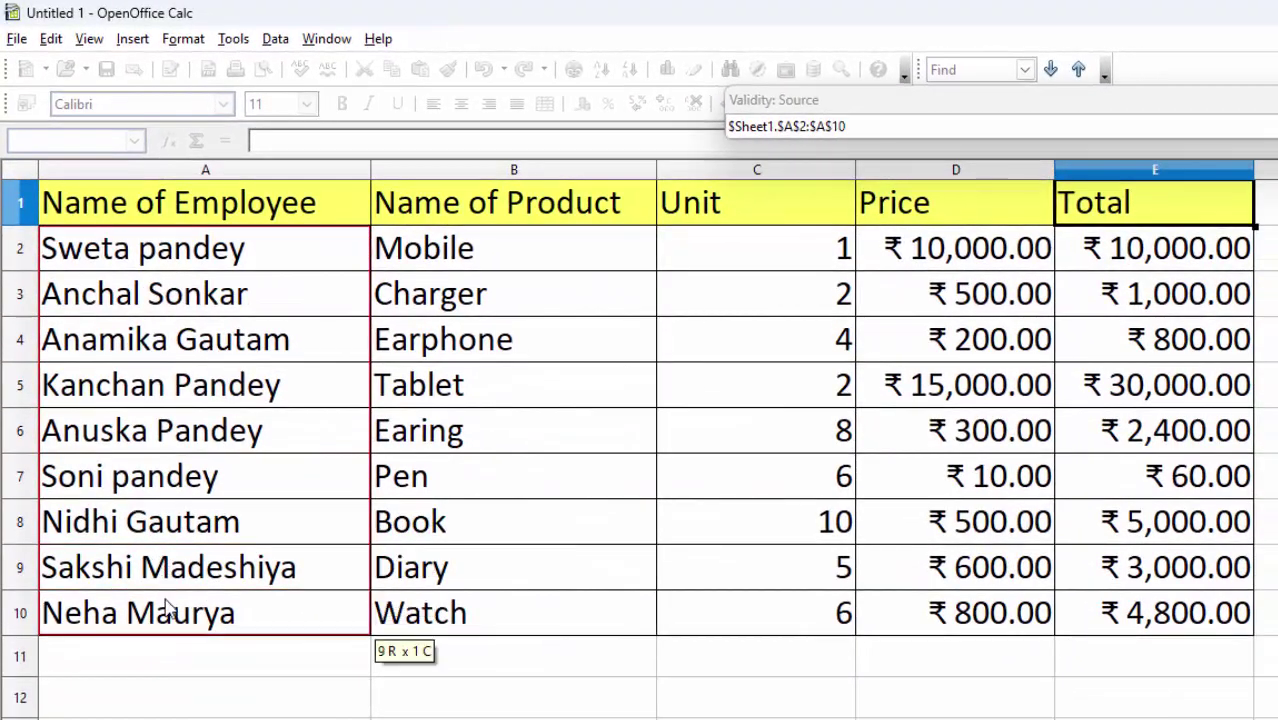
drag(139, 287, 168, 610)
click(1092, 556)
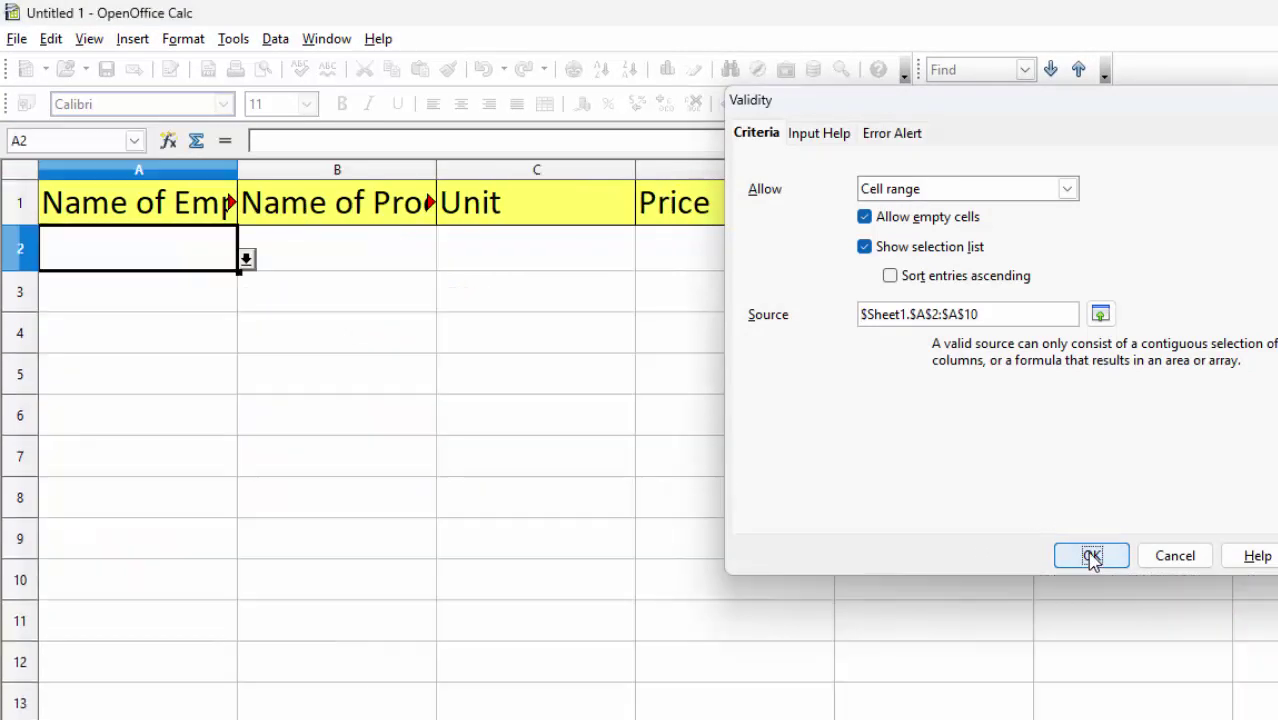
click(246, 259)
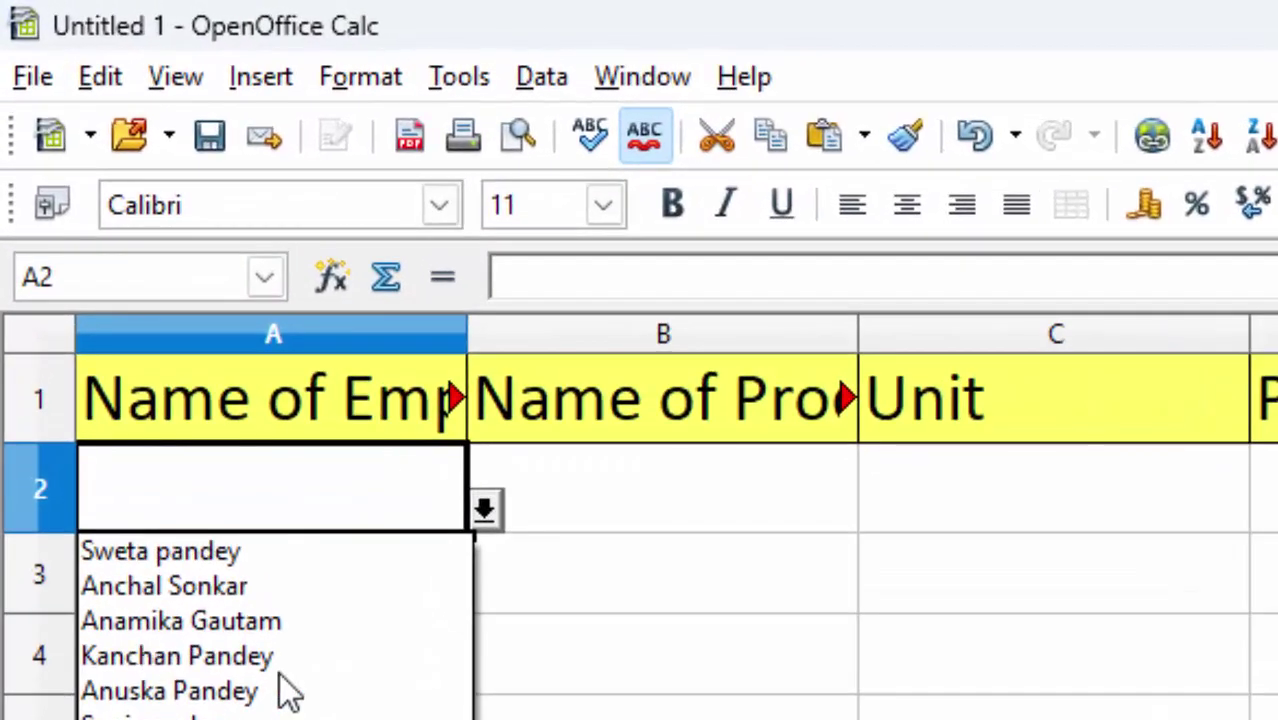
- In B2, begin the formula =vlookup($A$2, with the absolute employee-name reference
click(631, 467)
click(629, 470)
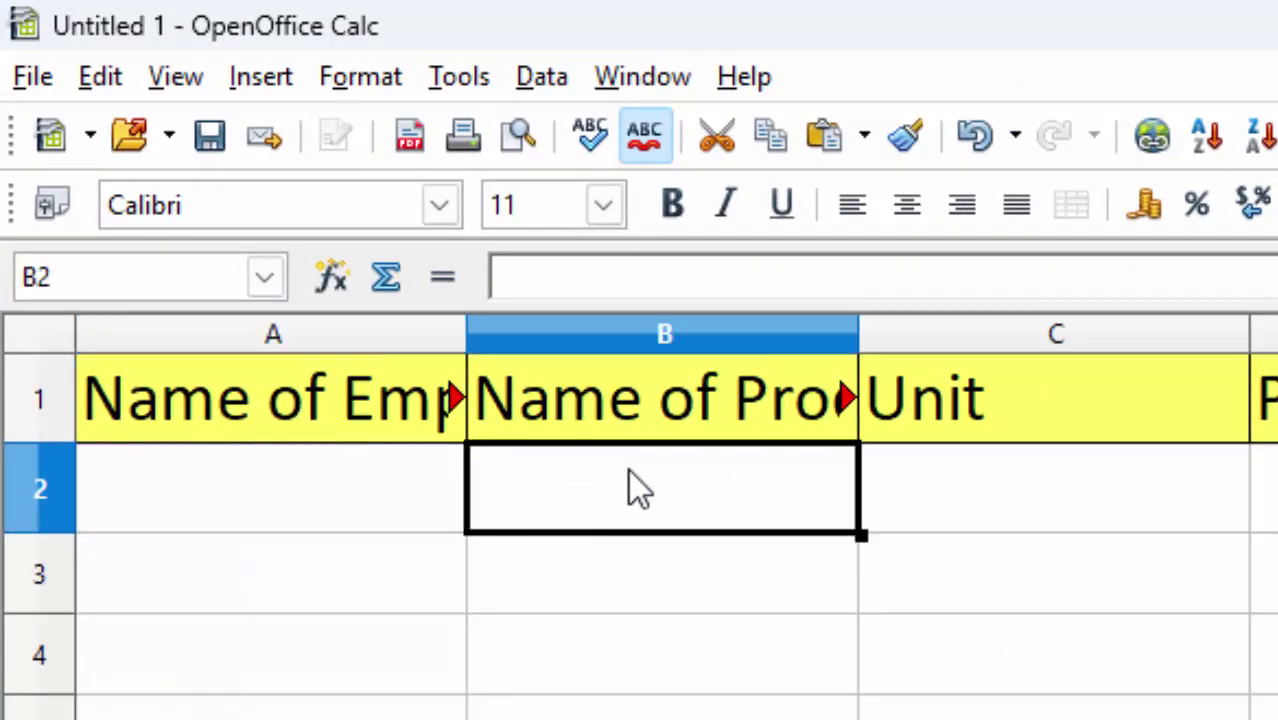
text(=)
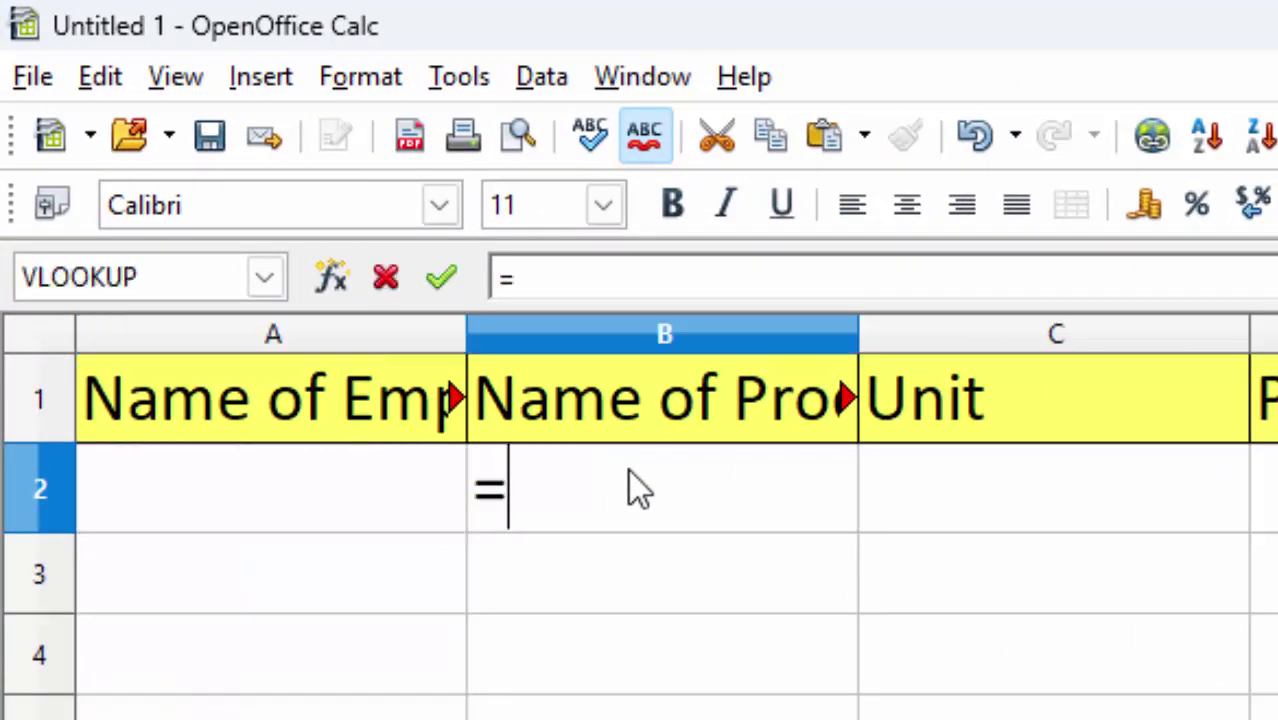
text(v)
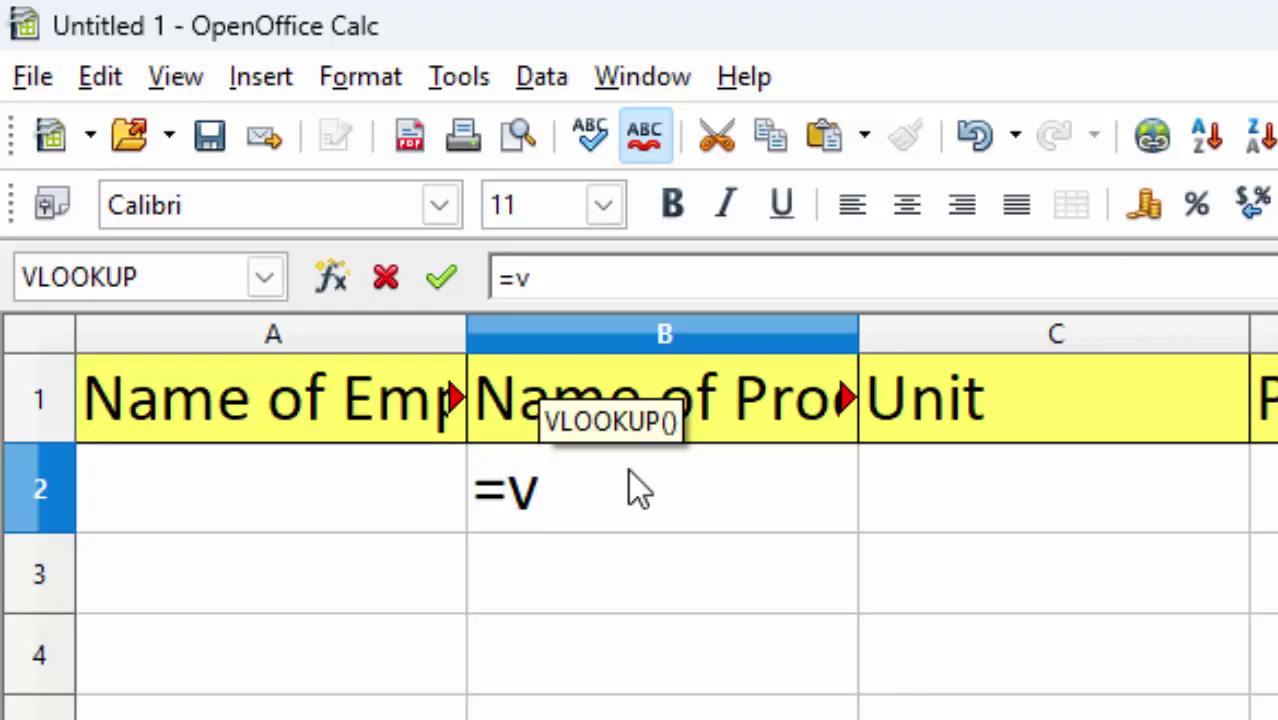
text(loo)
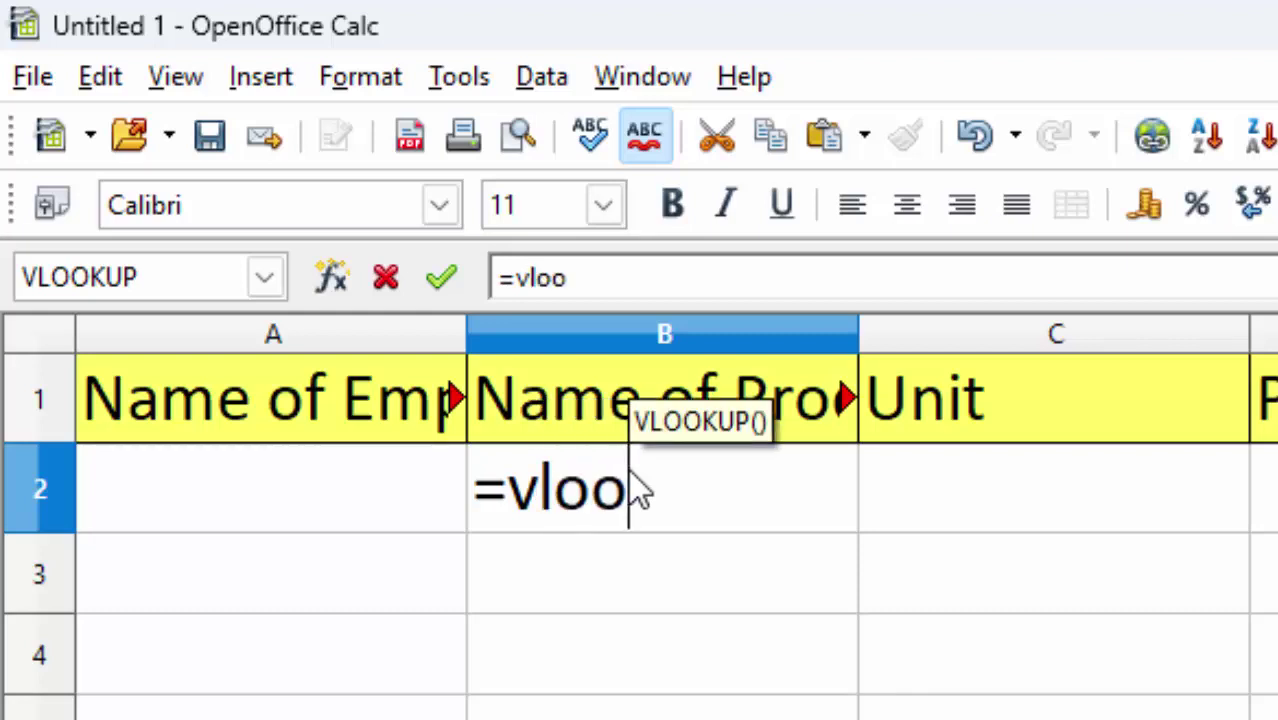
text(k)
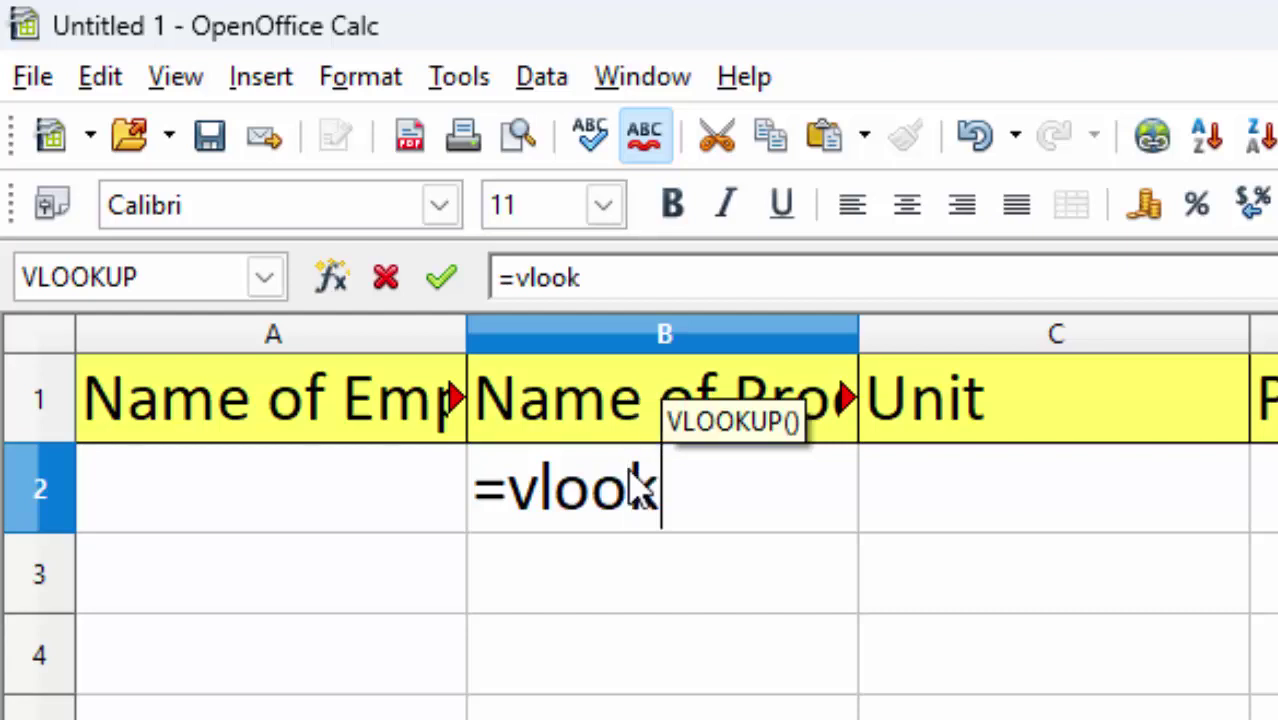
text(u)
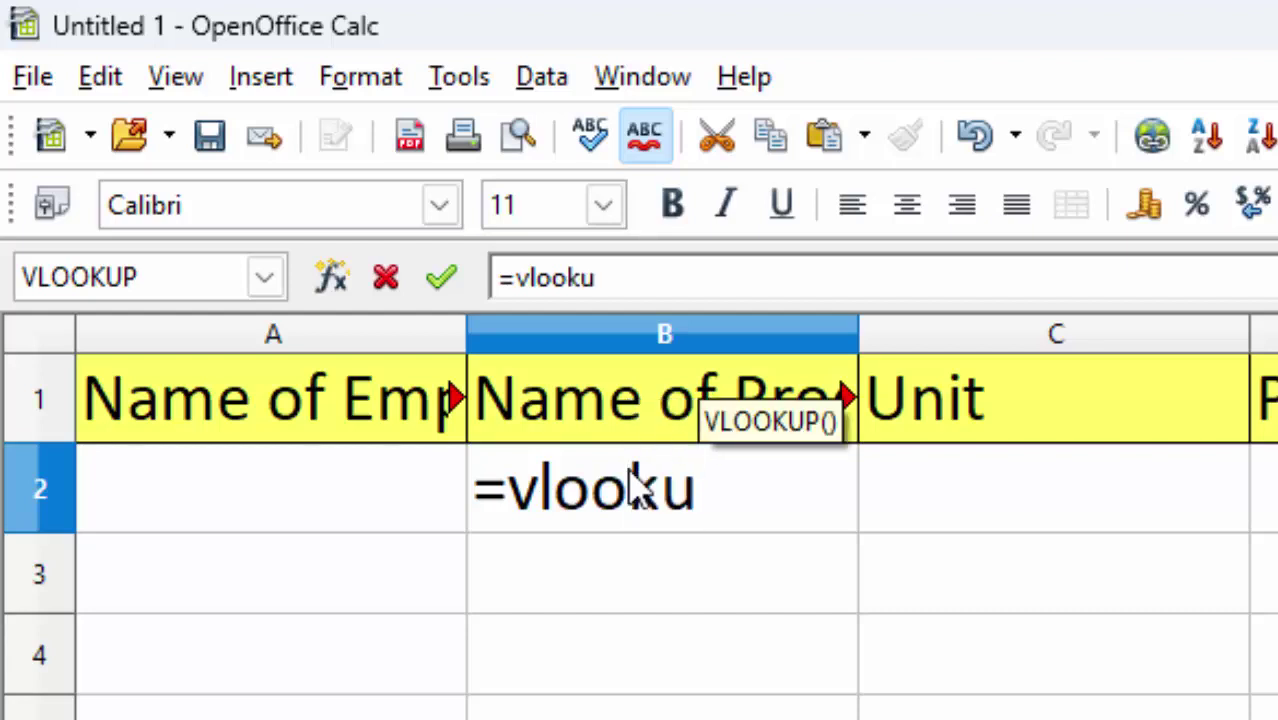
text(p)
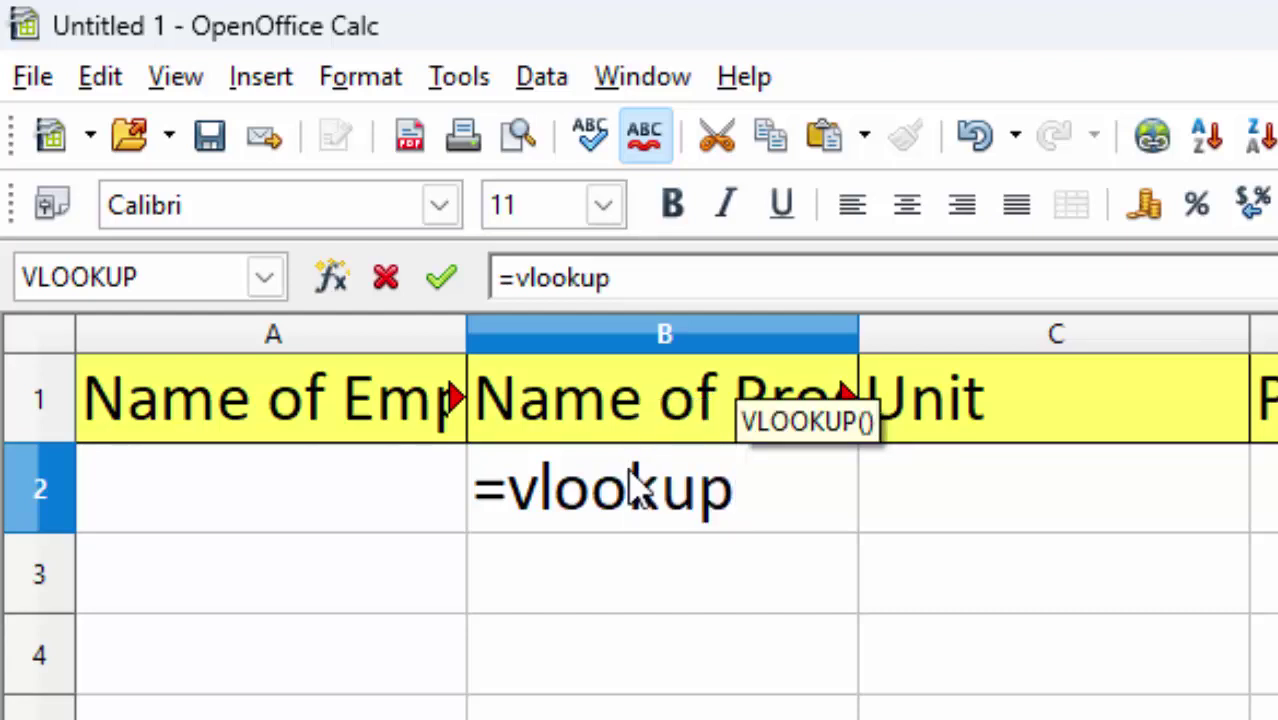
text(()
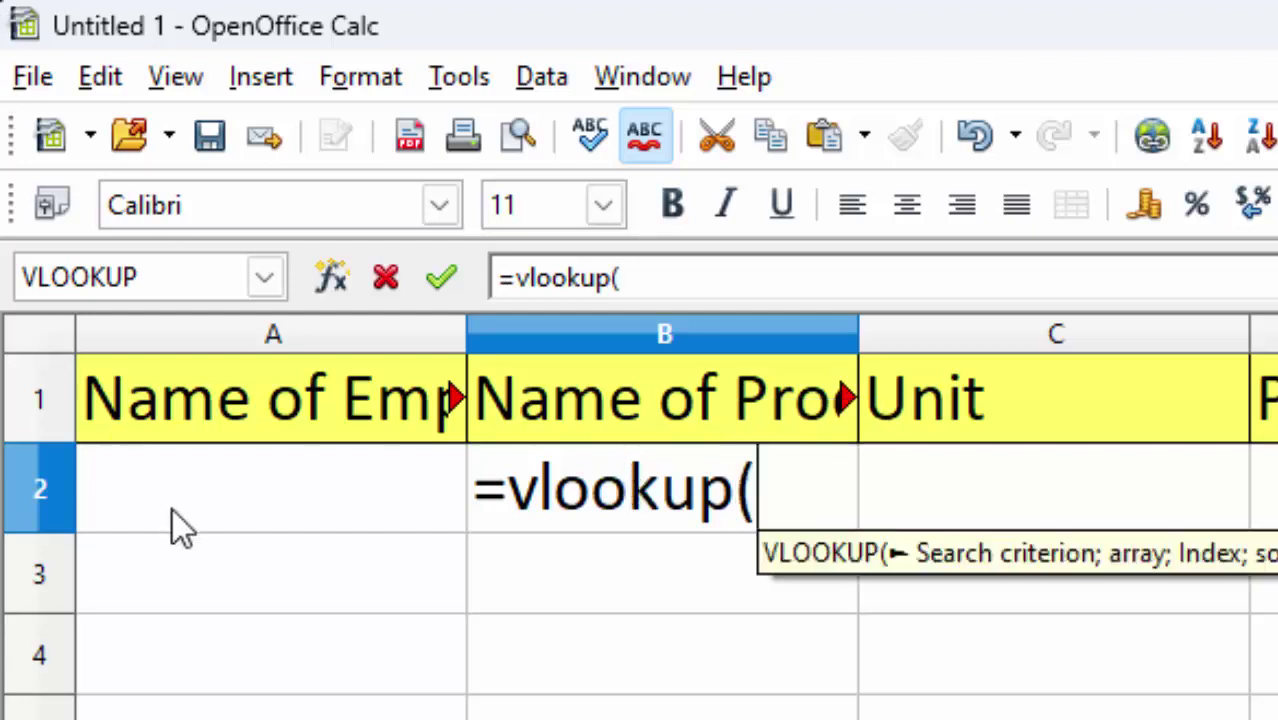
click(205, 476)
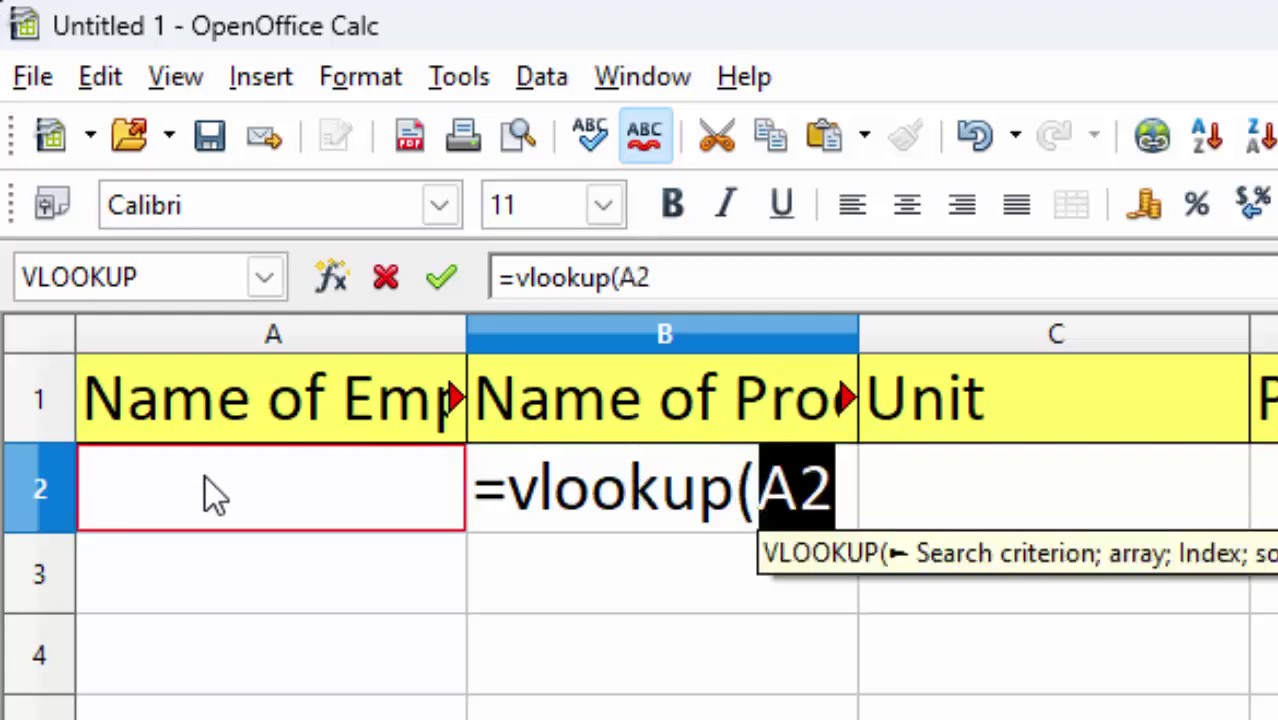
click(848, 497)
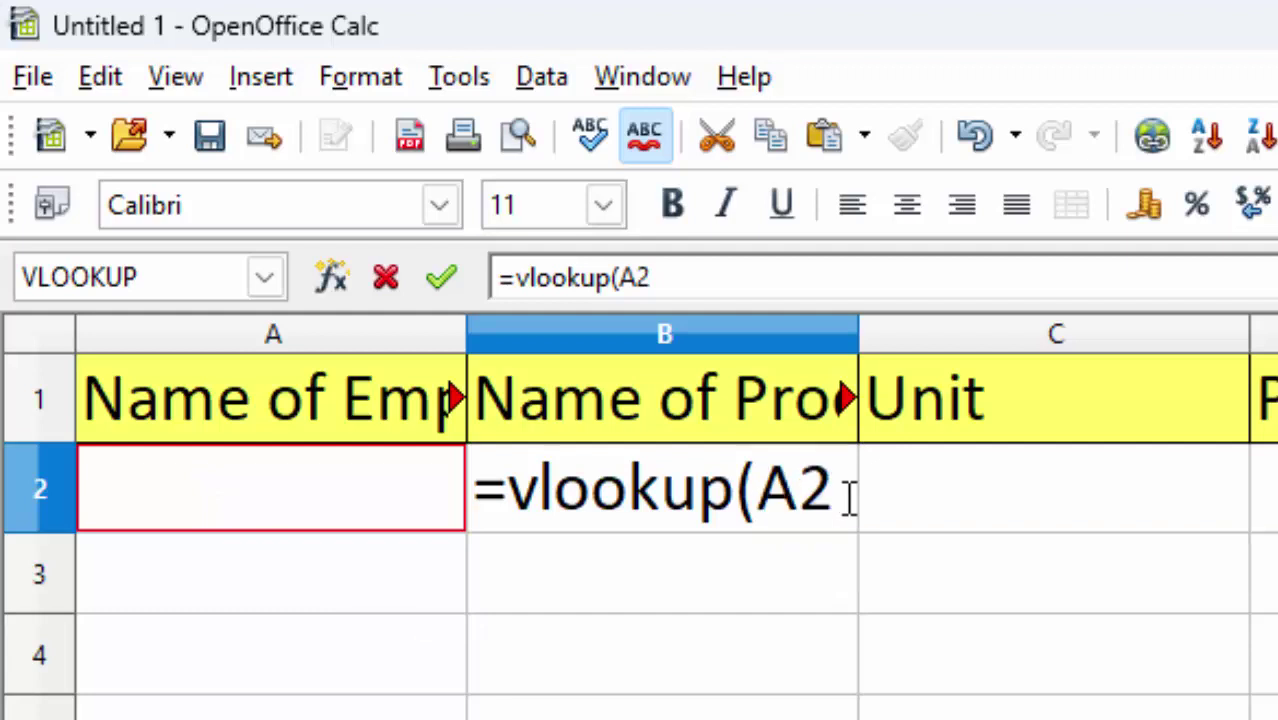
click(755, 490)
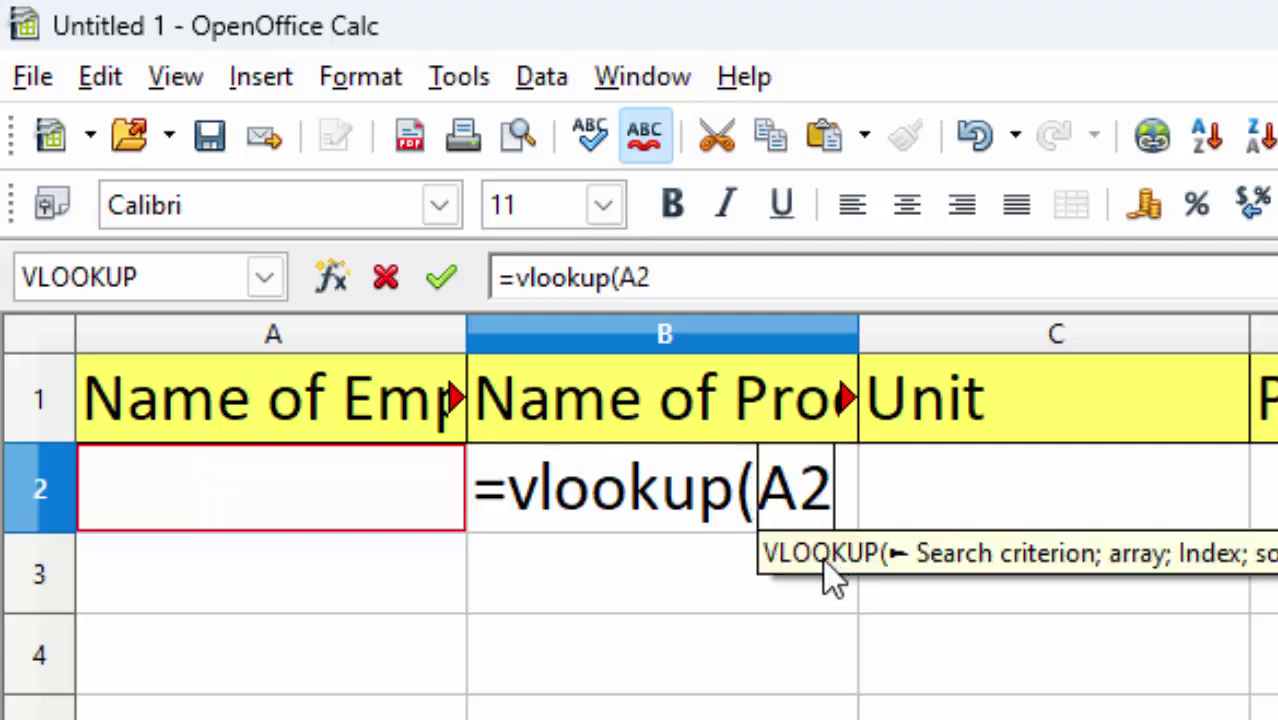
text($)
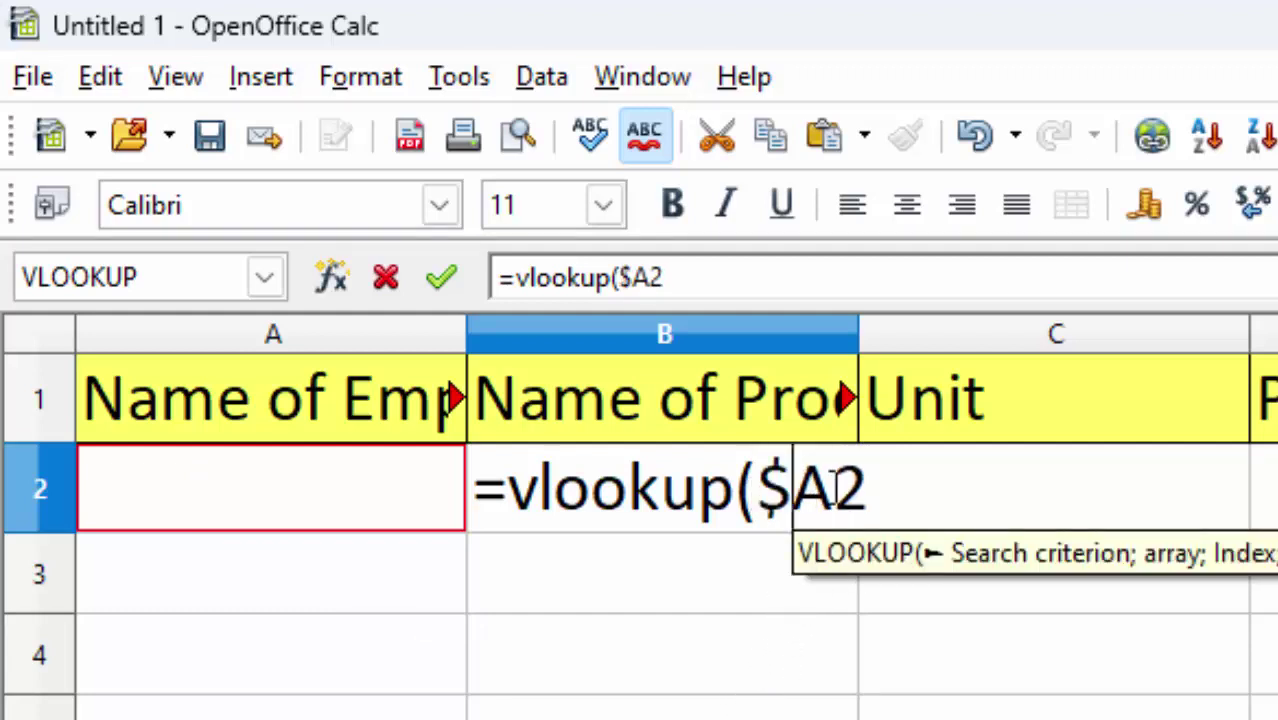
click(831, 490)
text($)
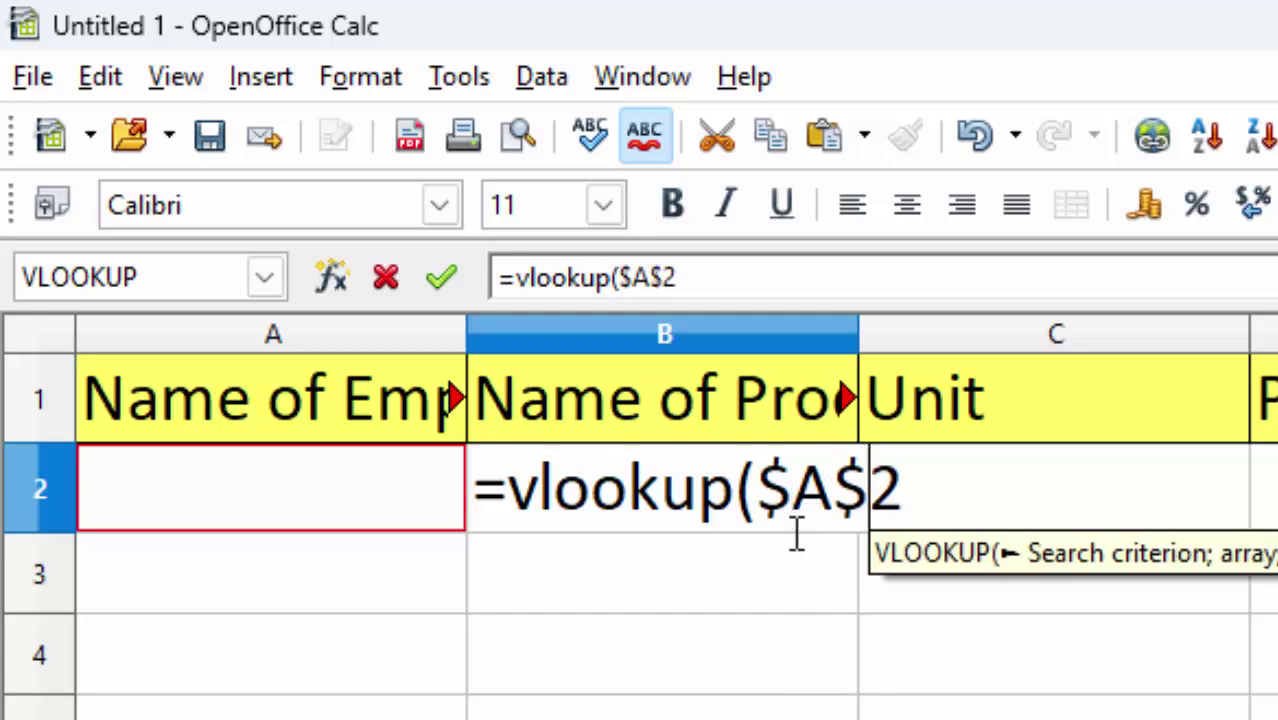
click(938, 488)
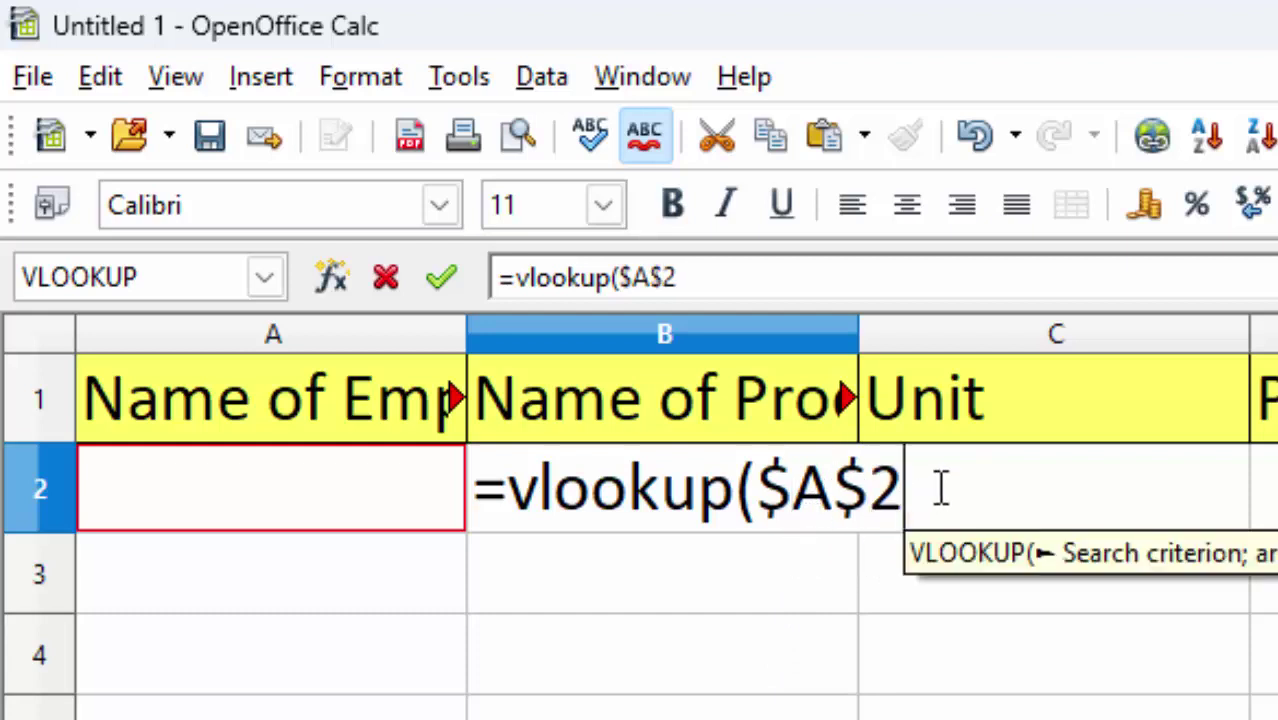
text(,)
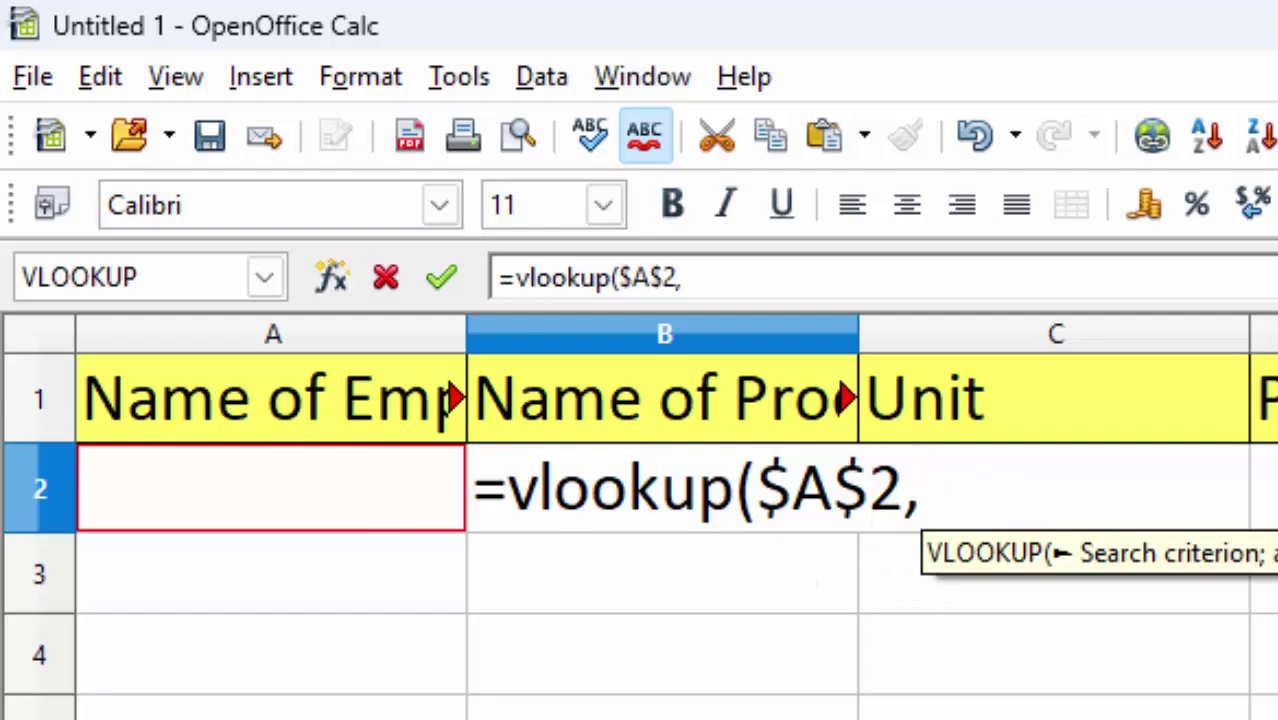
- Add Sheet1's employee table A2:E10 to the B2 formula as the lookup range
click(272, 715)
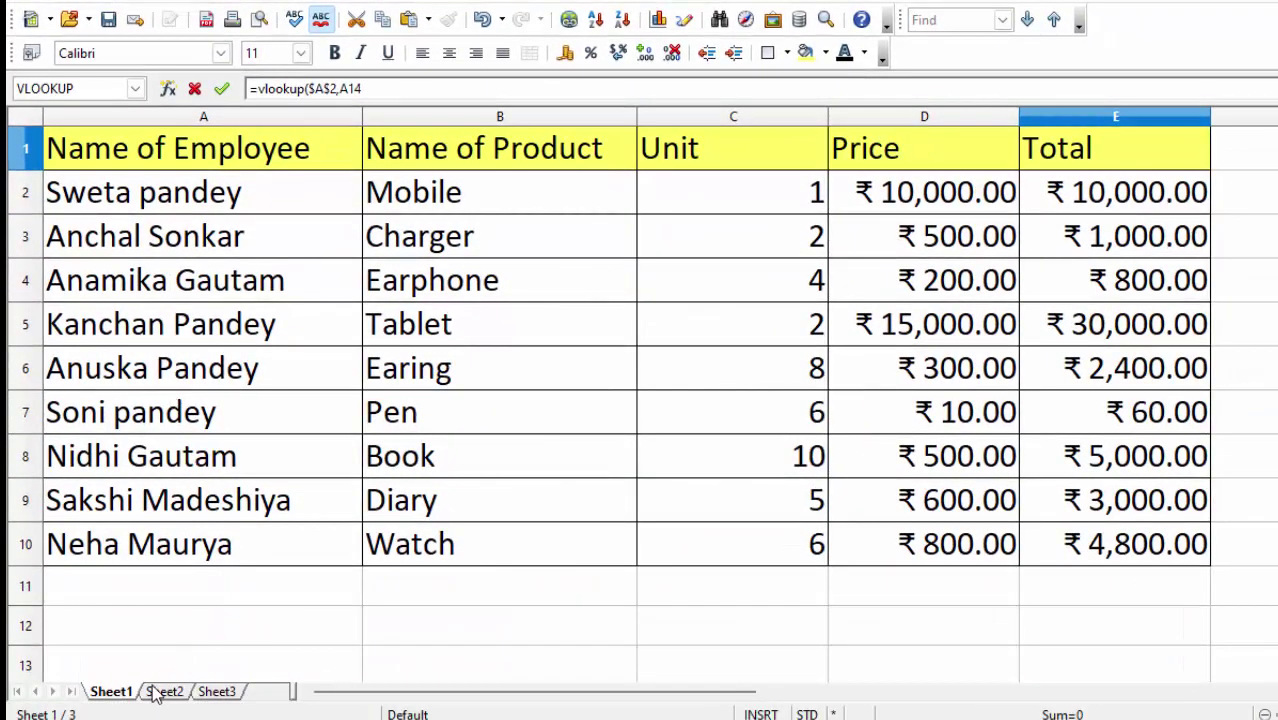
click(163, 691)
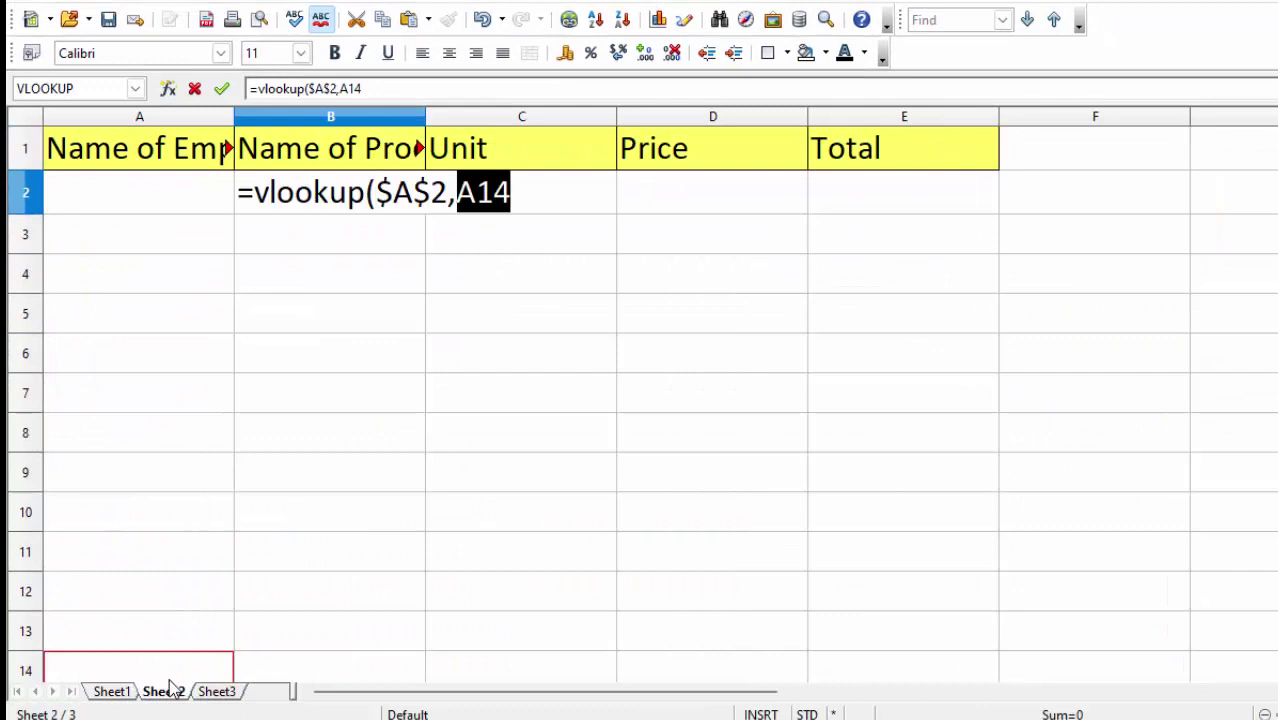
text(A1)
key(BackSpace)
key(BackSpace)
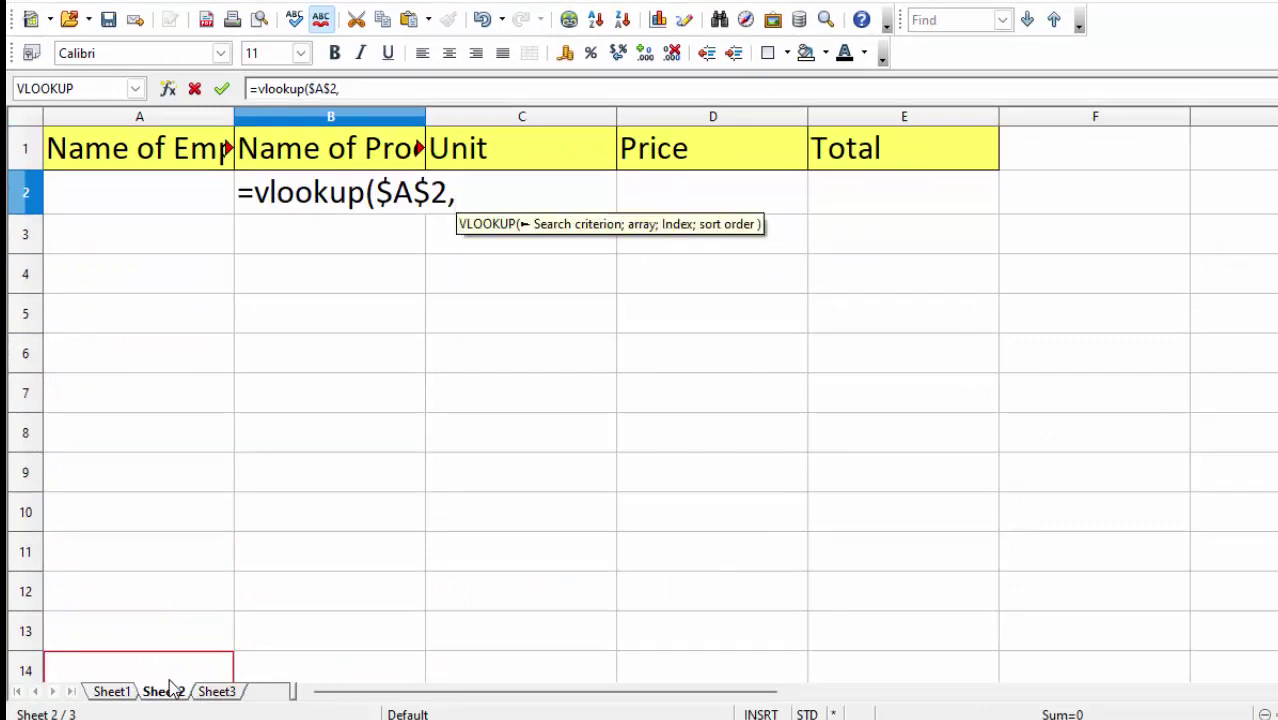
click(111, 691)
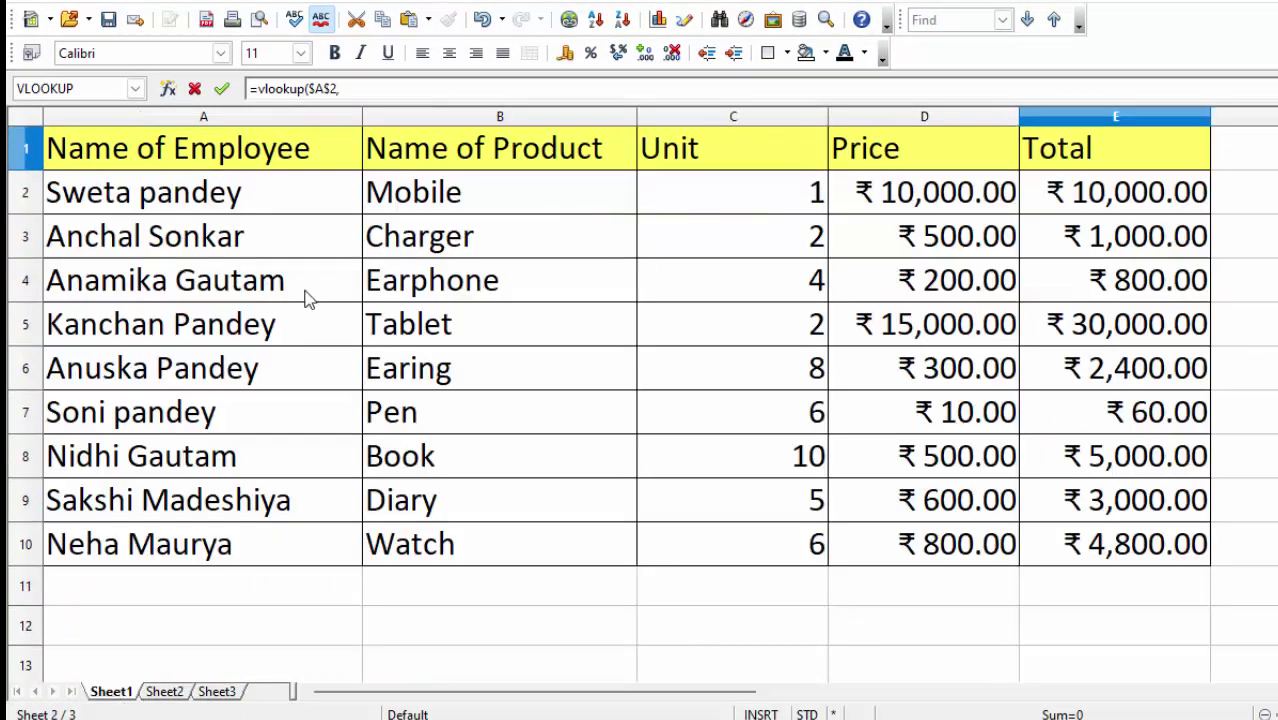
drag(197, 200, 1054, 536)
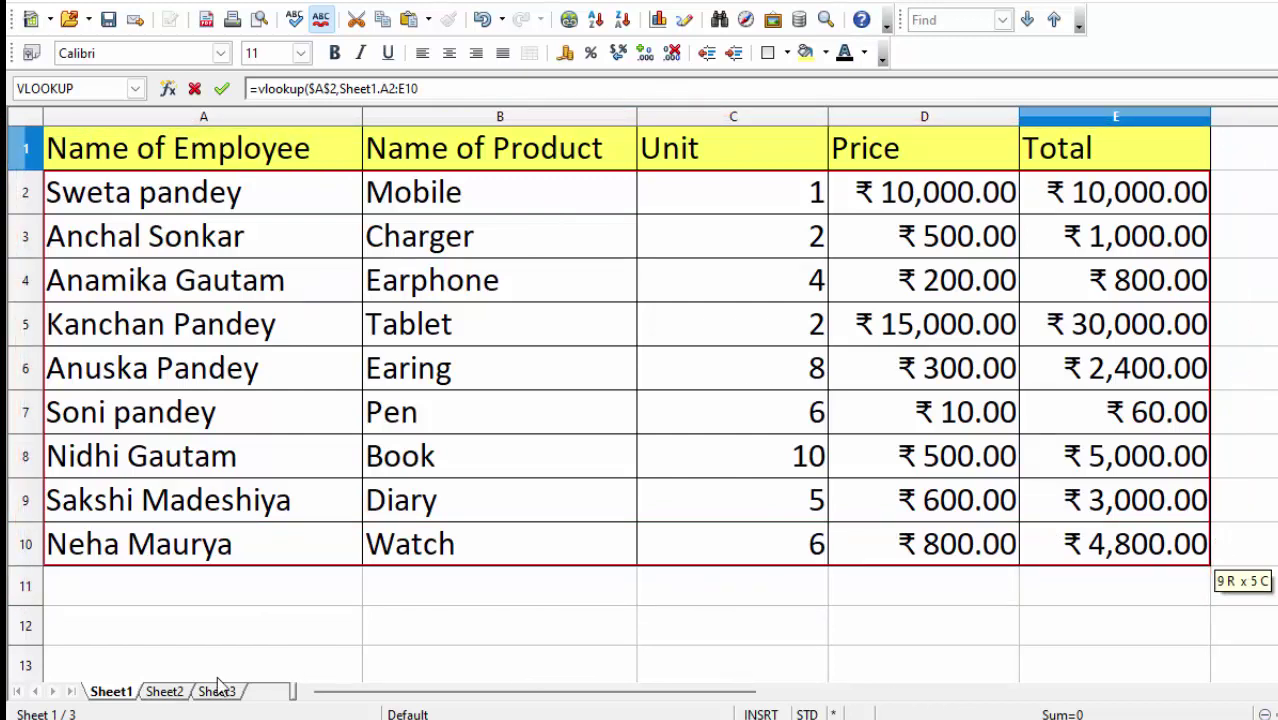
- Make the lookup range fully absolute as Sheet1.$A$2:$E$10
click(164, 691)
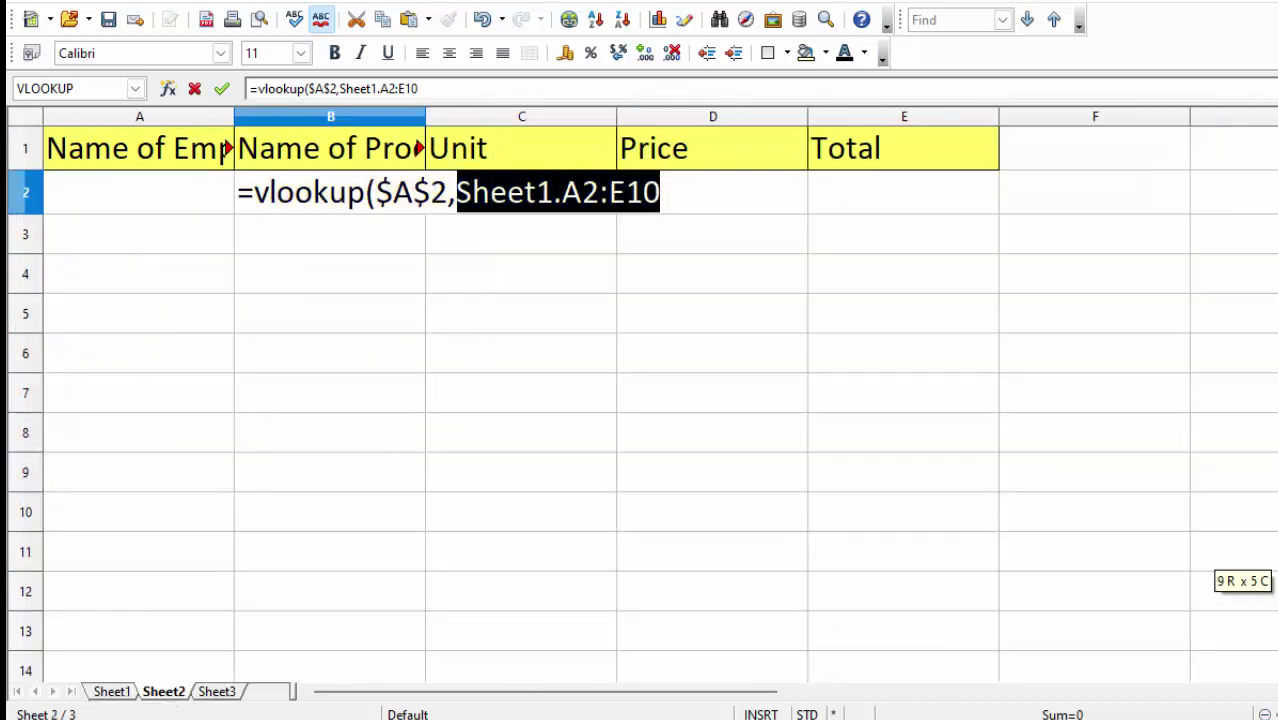
click(564, 193)
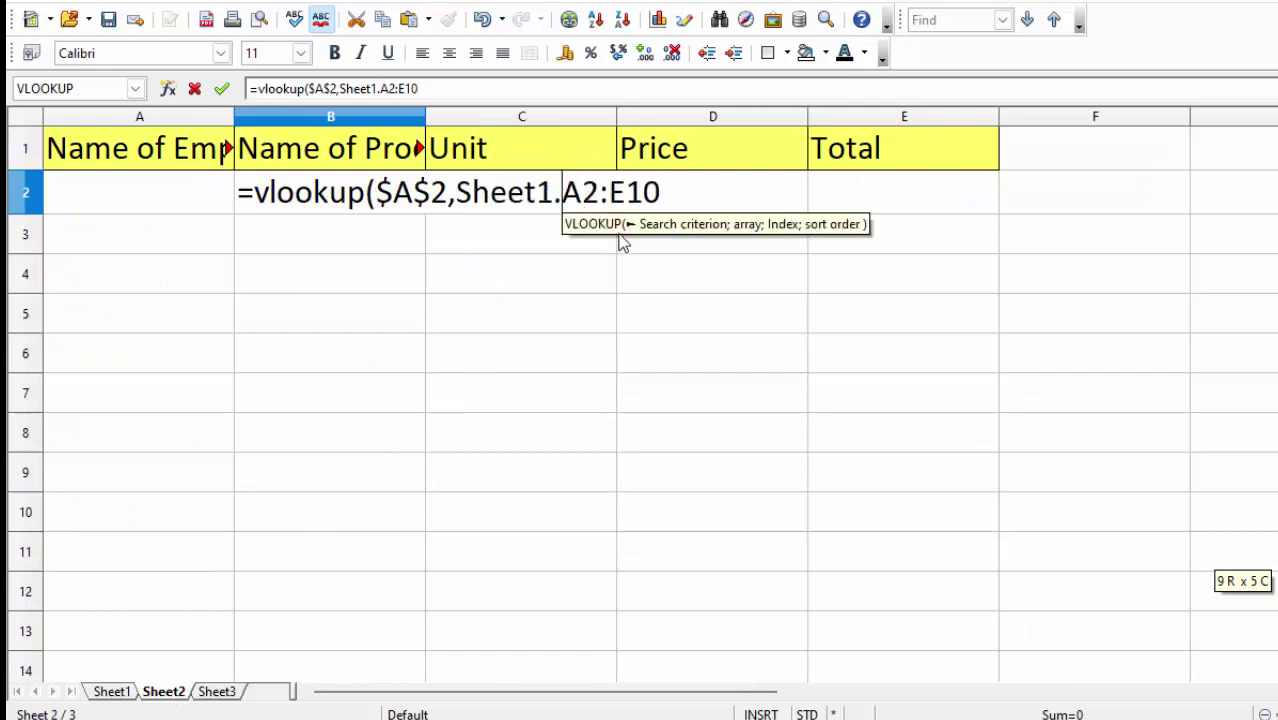
text($)
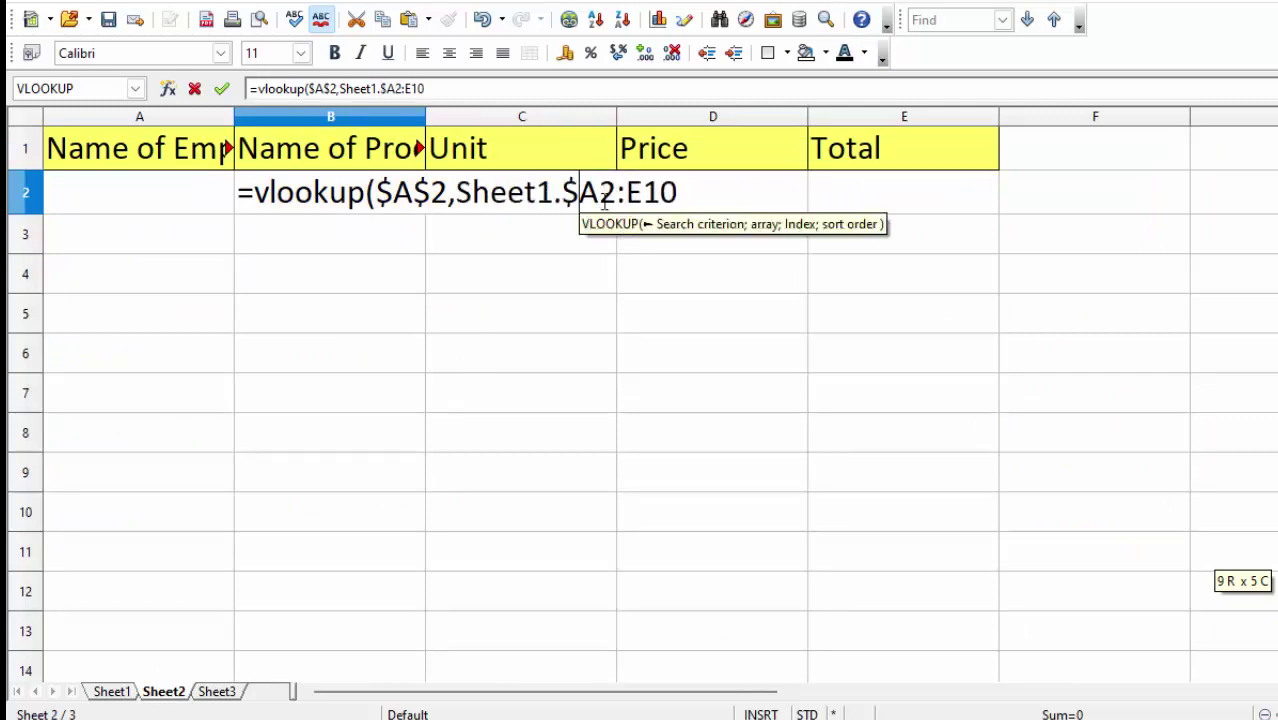
key(Right)
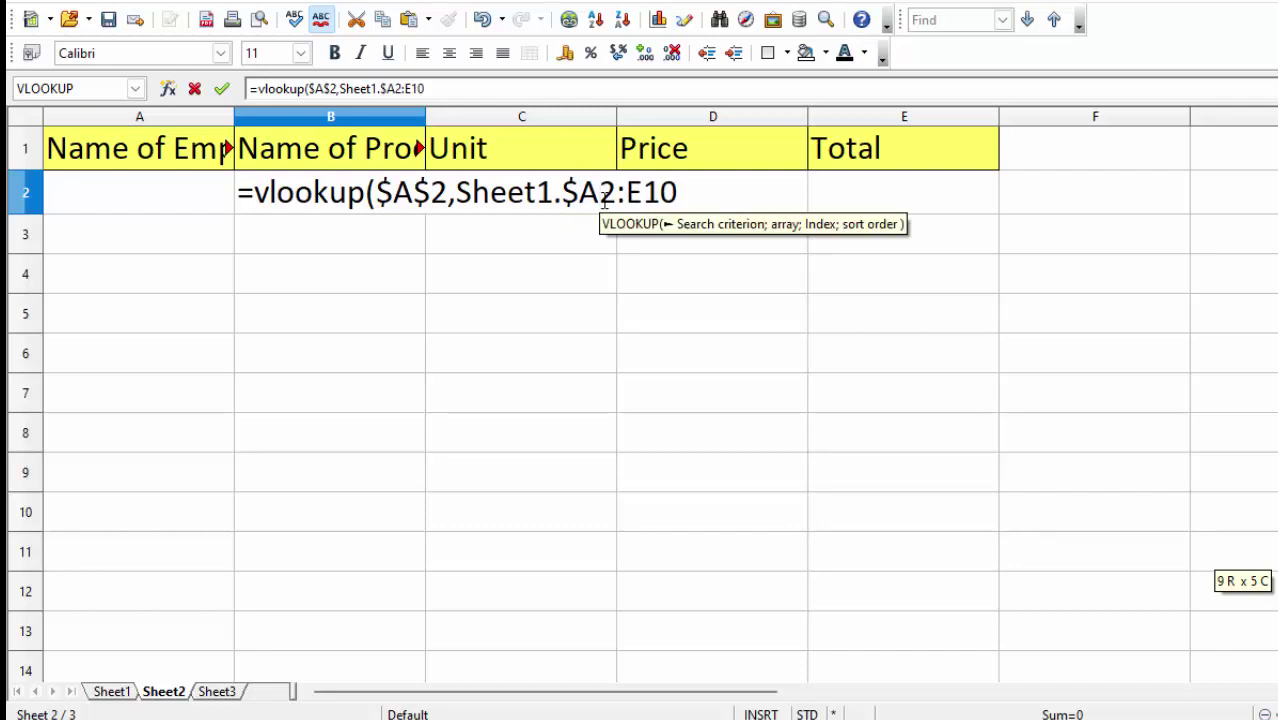
text($)
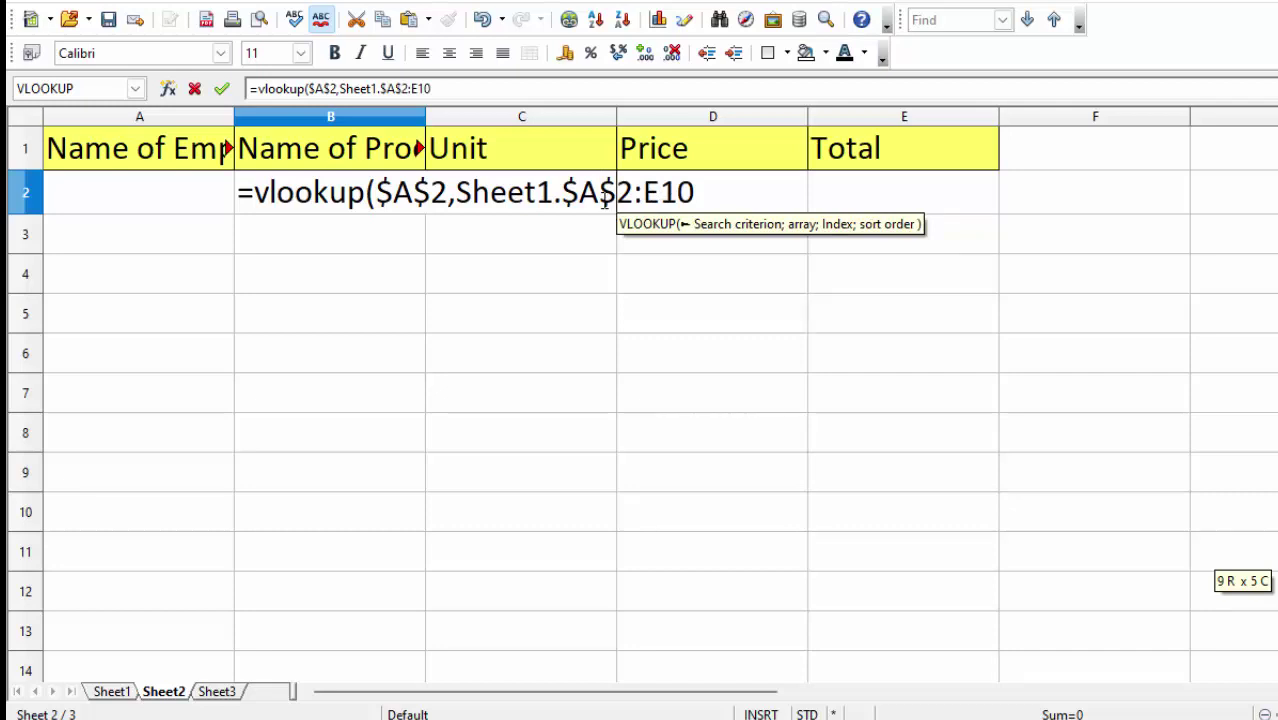
key(Right)
key(Right)
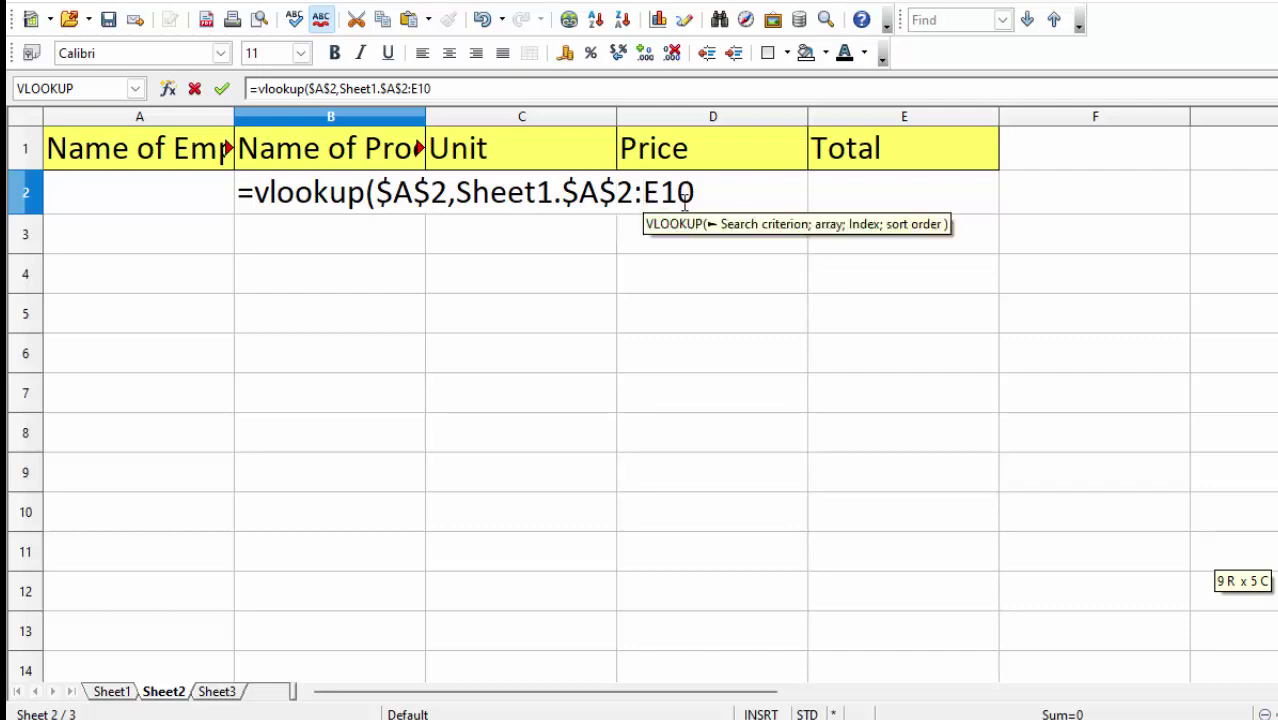
text($)
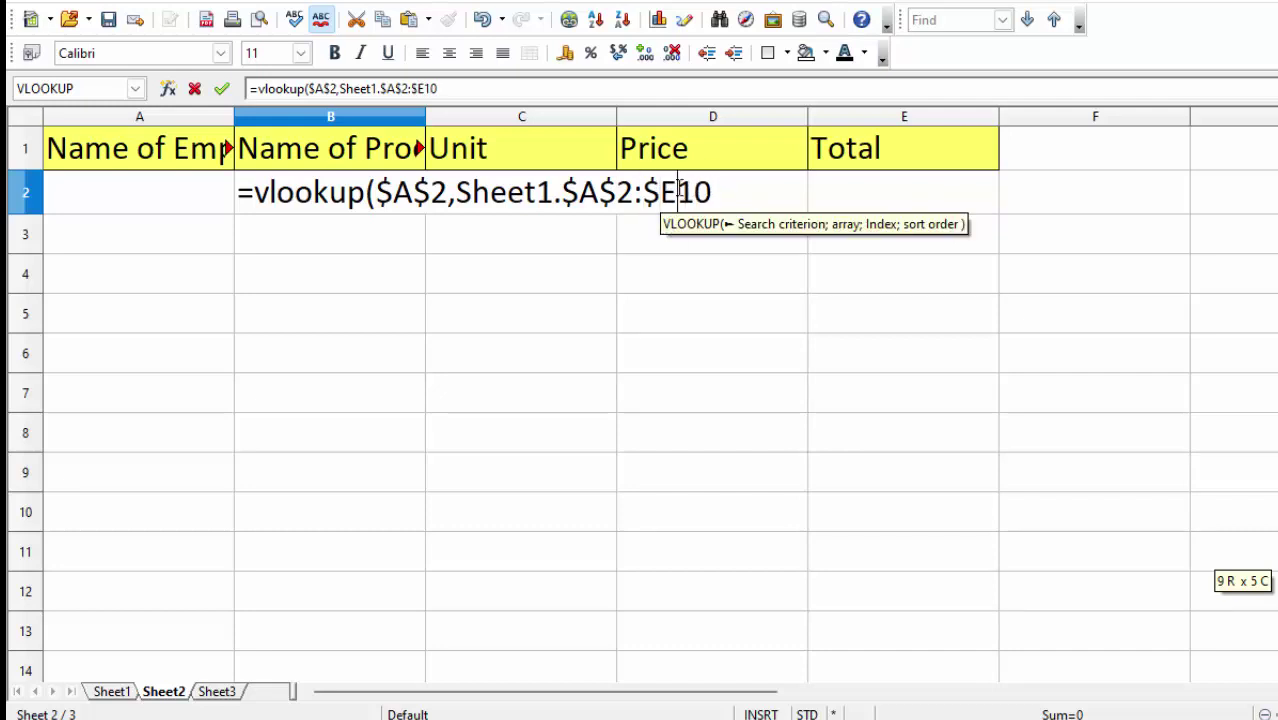
click(679, 190)
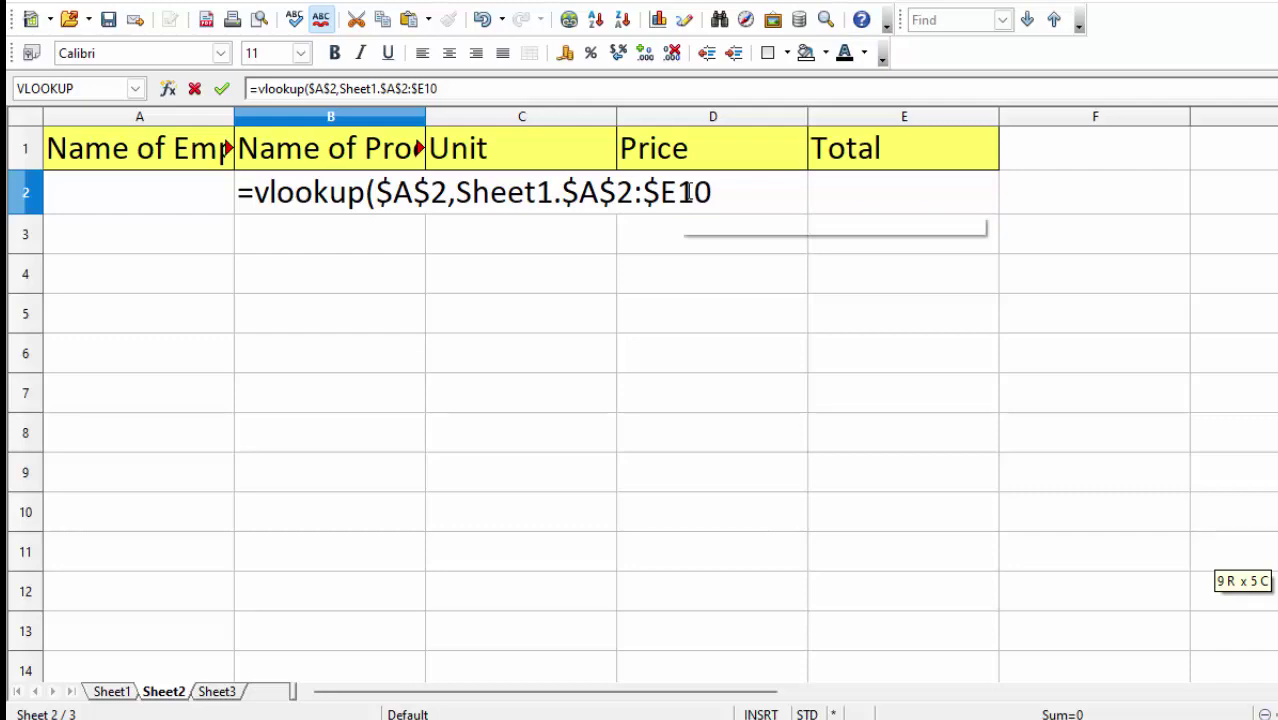
text($)
click(731, 176)
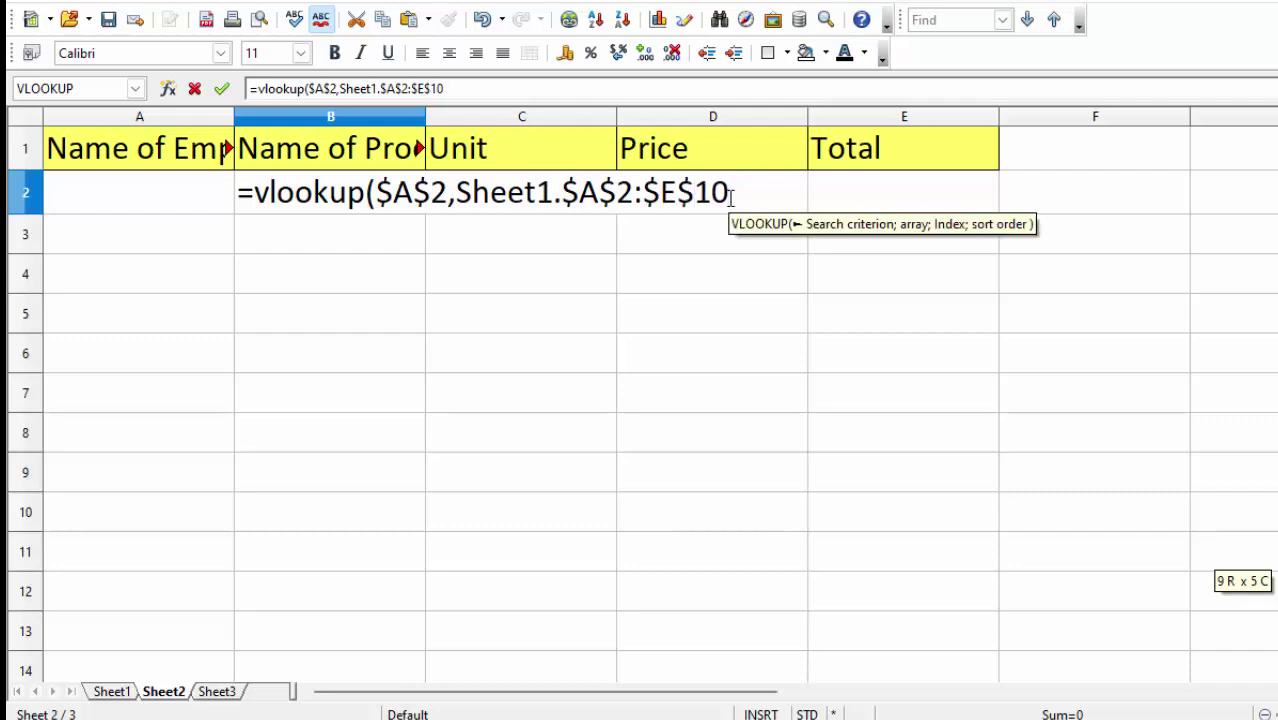
- Append ,columns(A1:B1 after $E$10 as the column-index argument
text(,c)
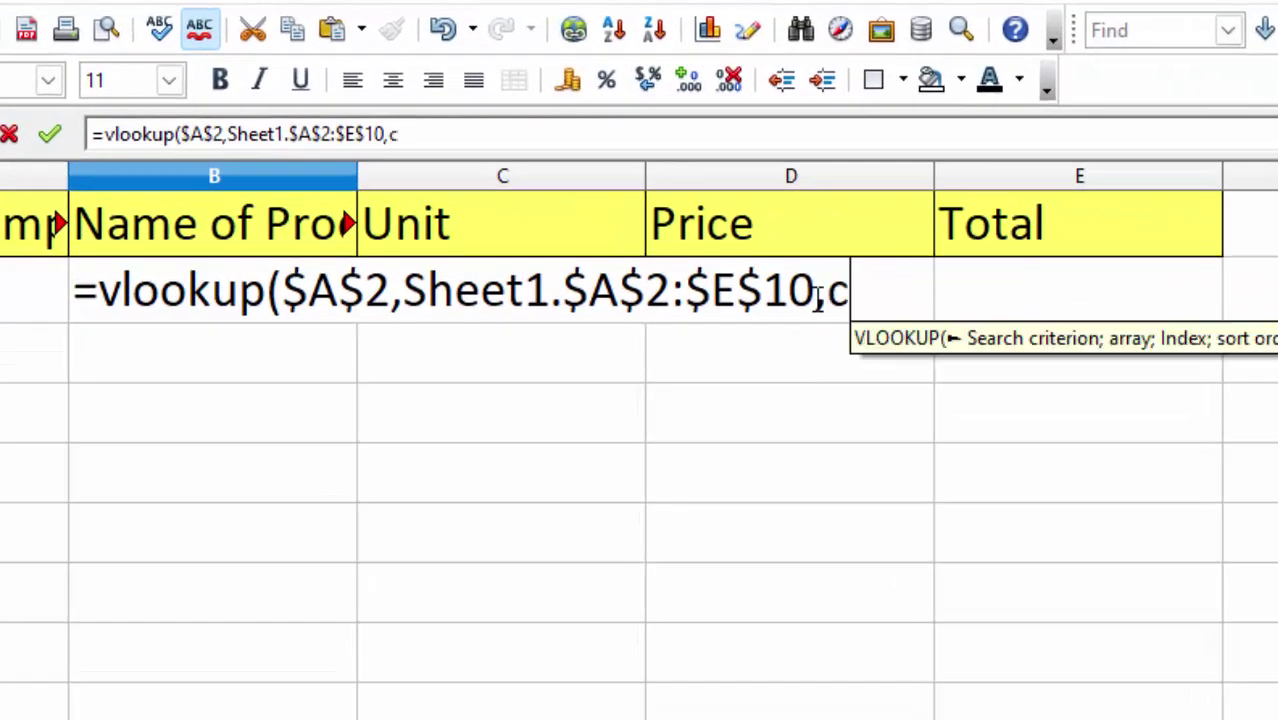
text(o)
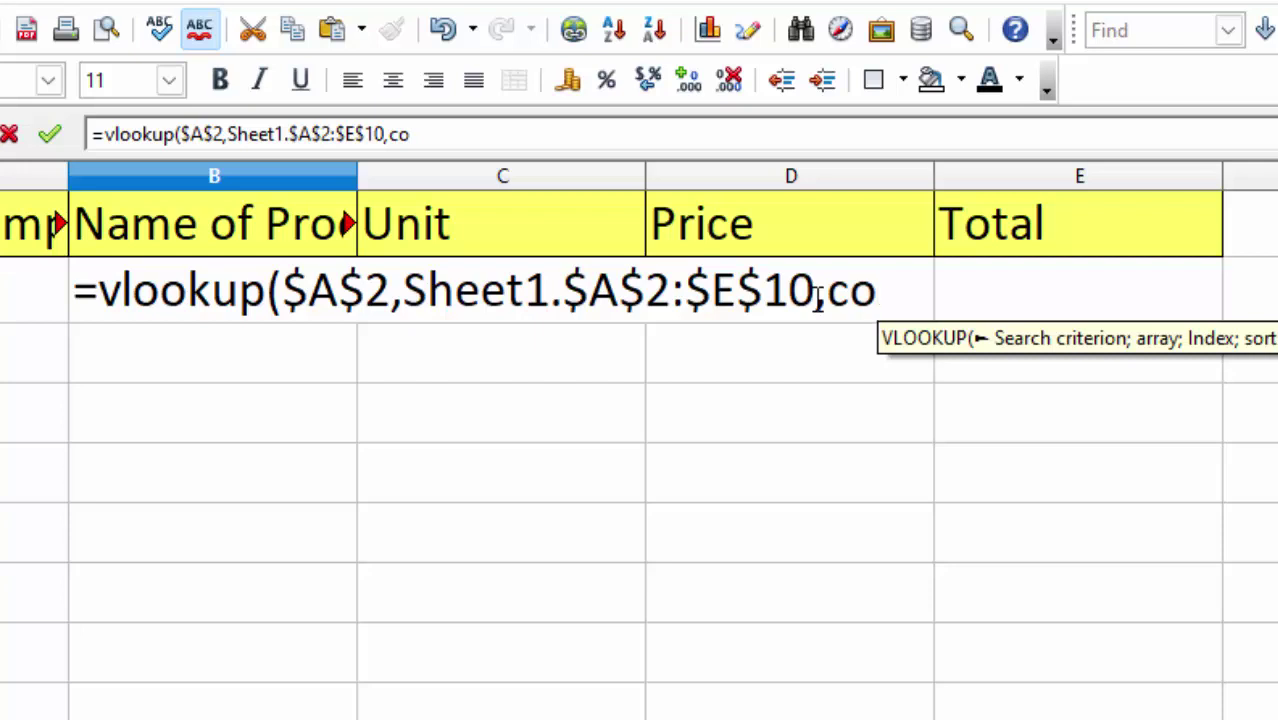
text(l)
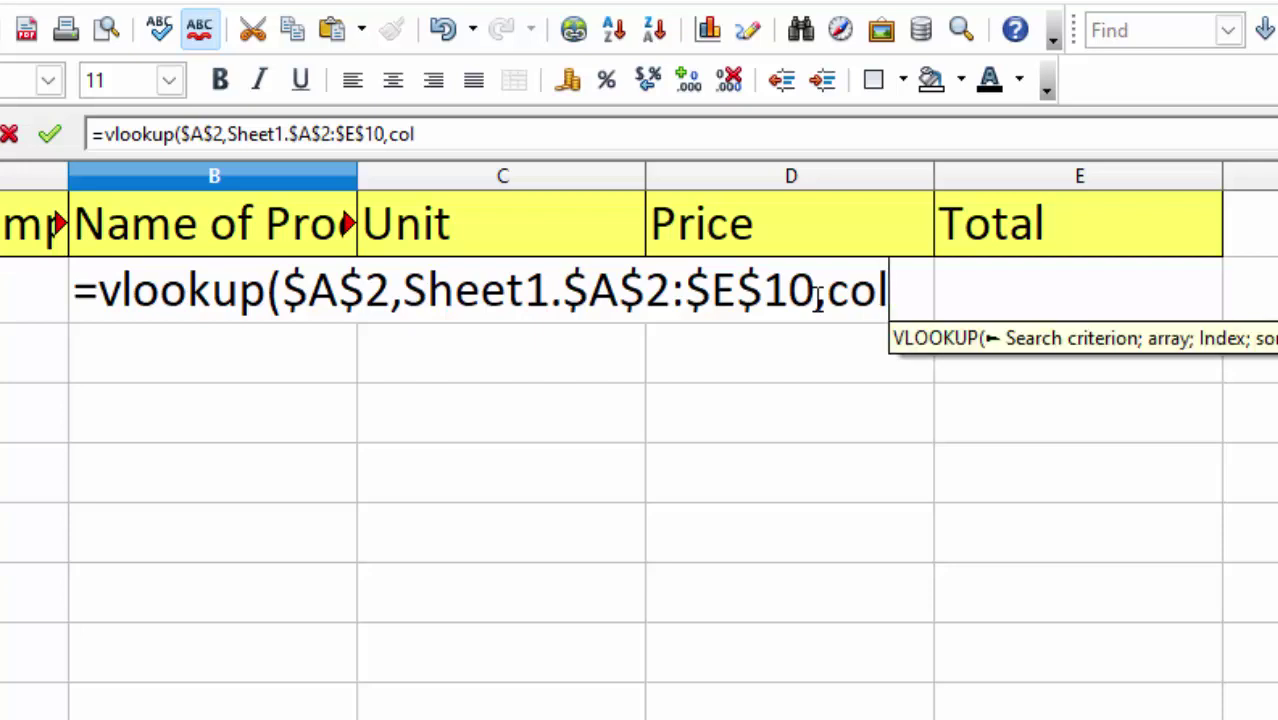
text(umn)
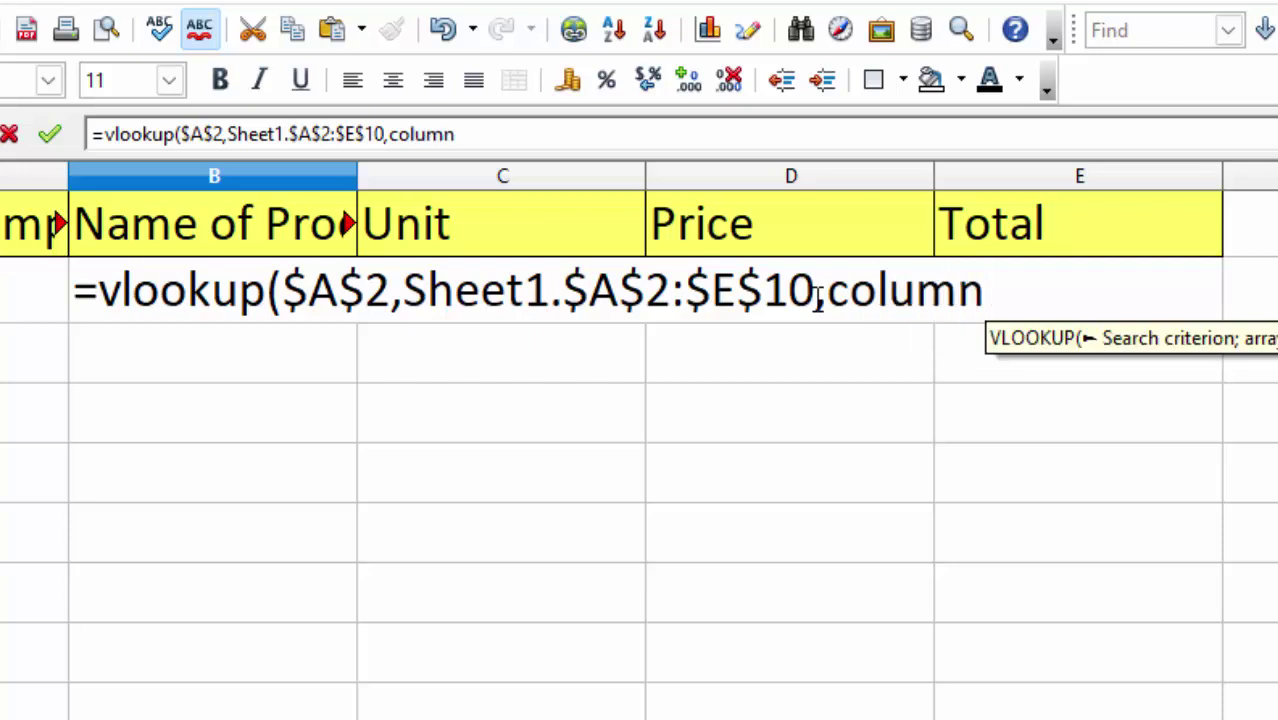
text(s)
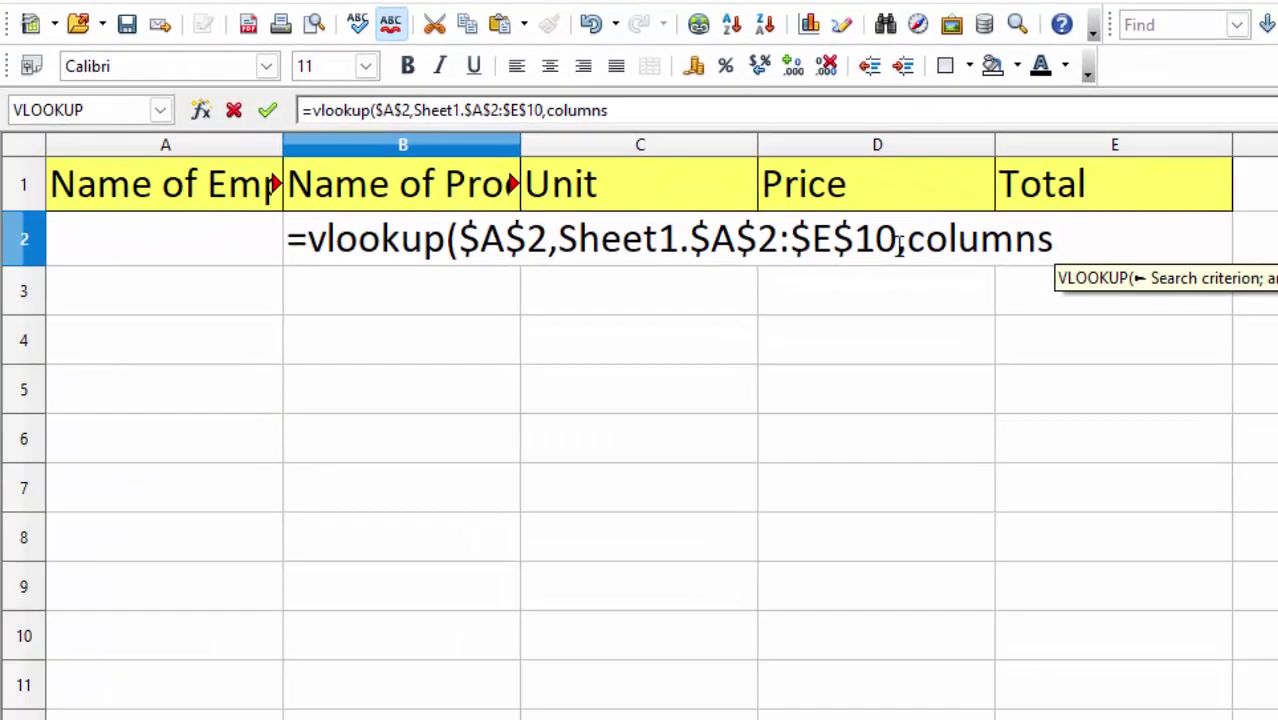
text(()
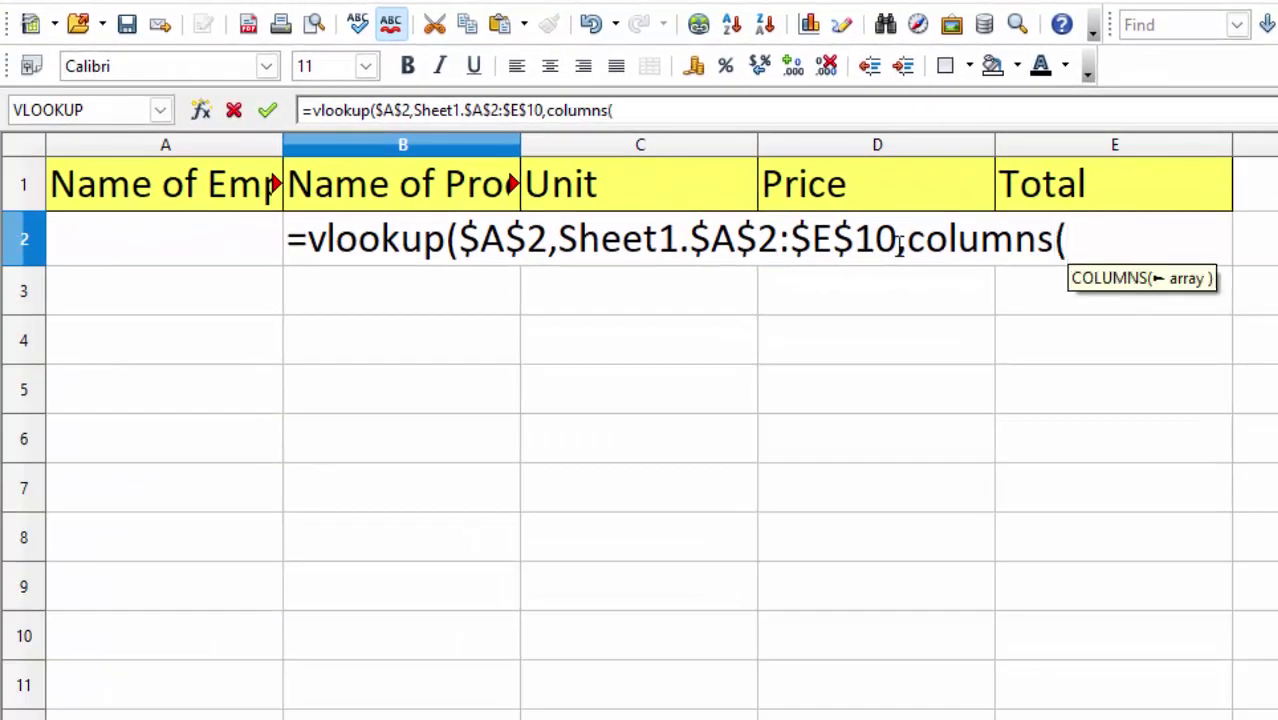
drag(183, 187, 365, 185)
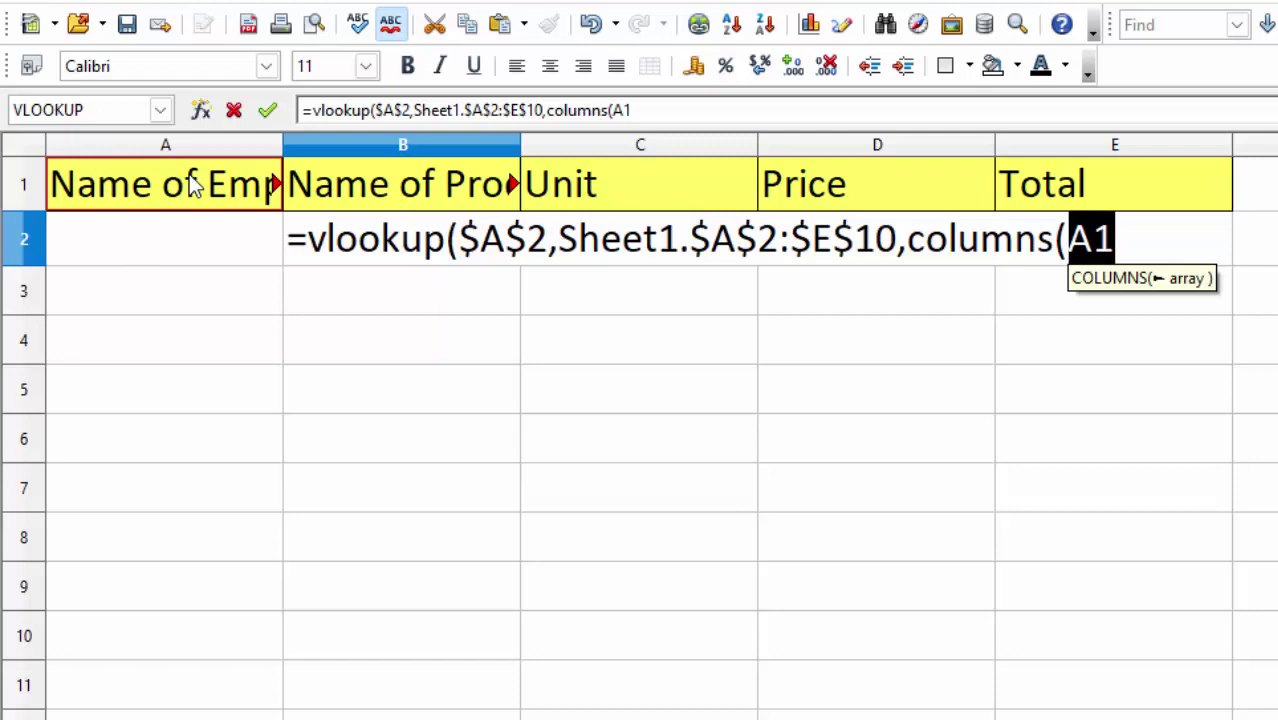
- Anchor the range as $A$1:B1, close with ),0) and enter the formula, showing Err:508
click(1114, 238)
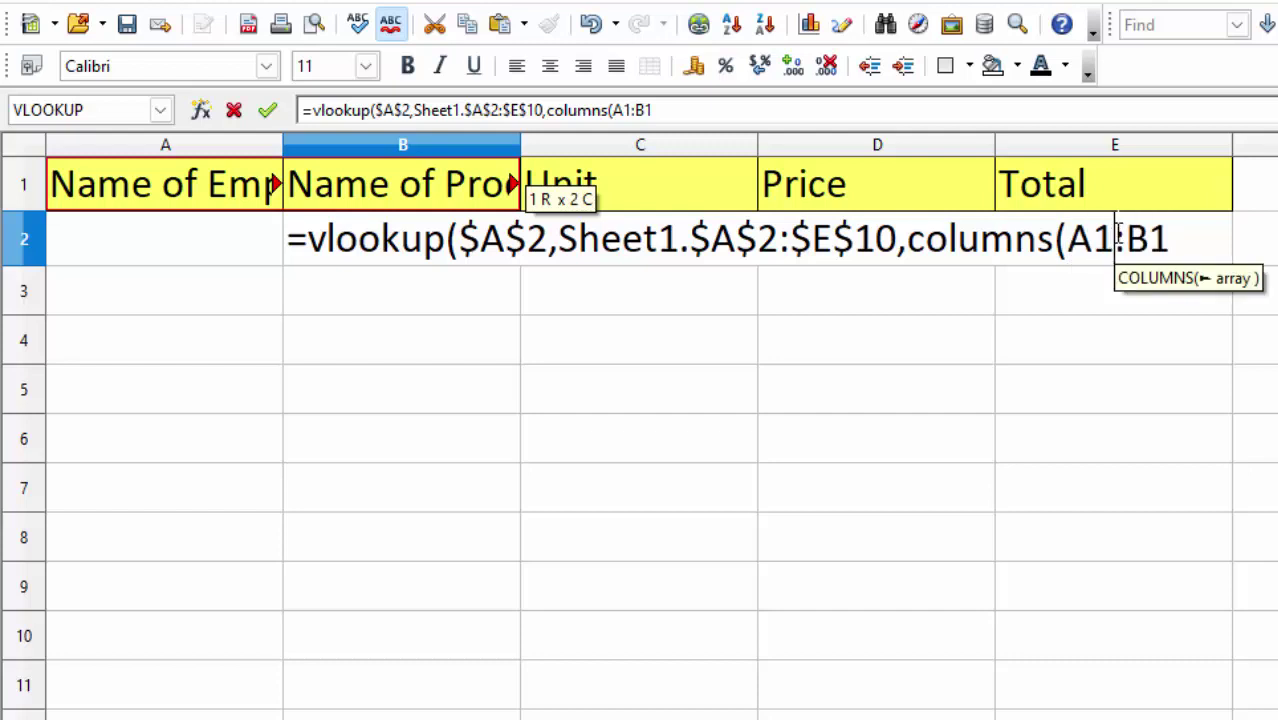
key(shift+Left)
key(shift+Left)
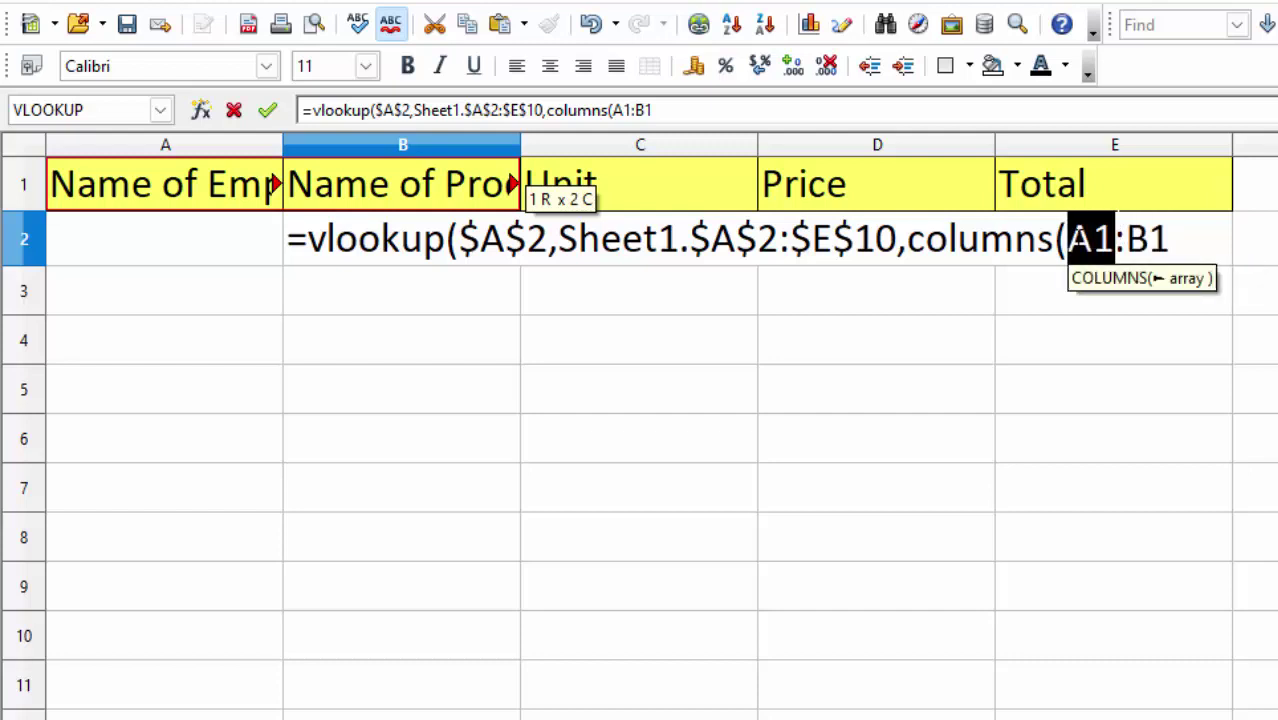
click(1074, 238)
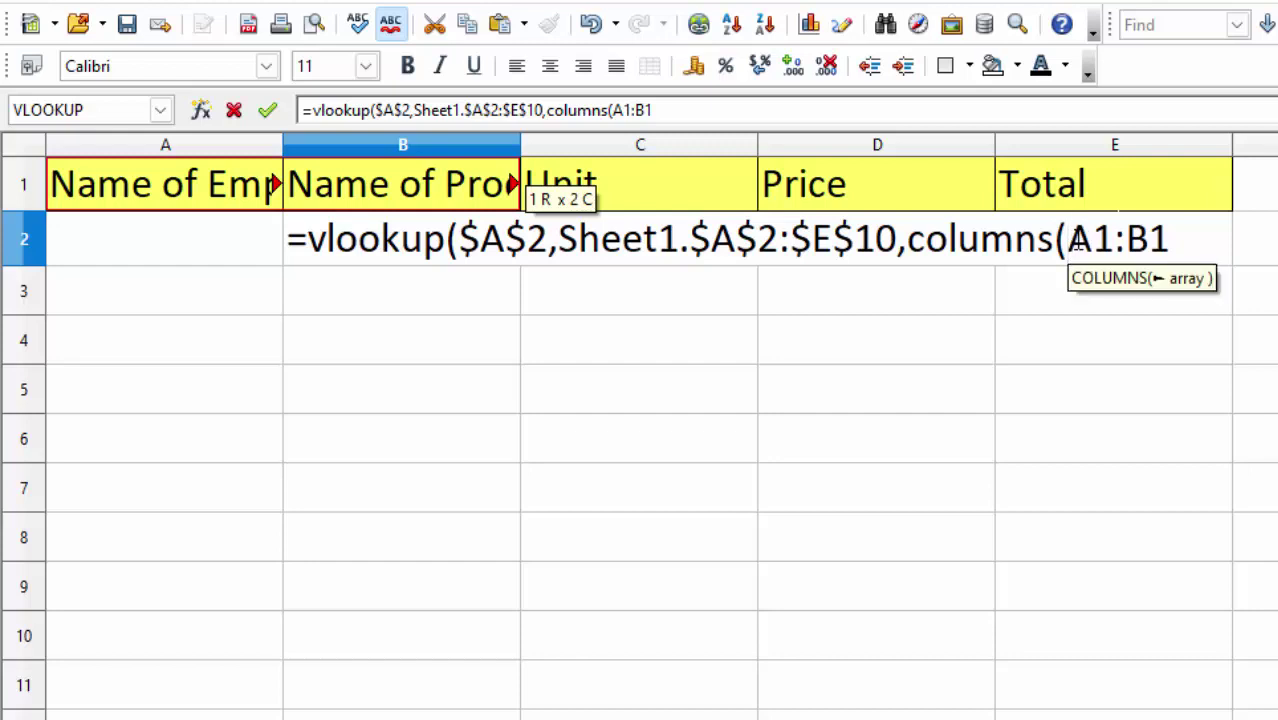
text($)
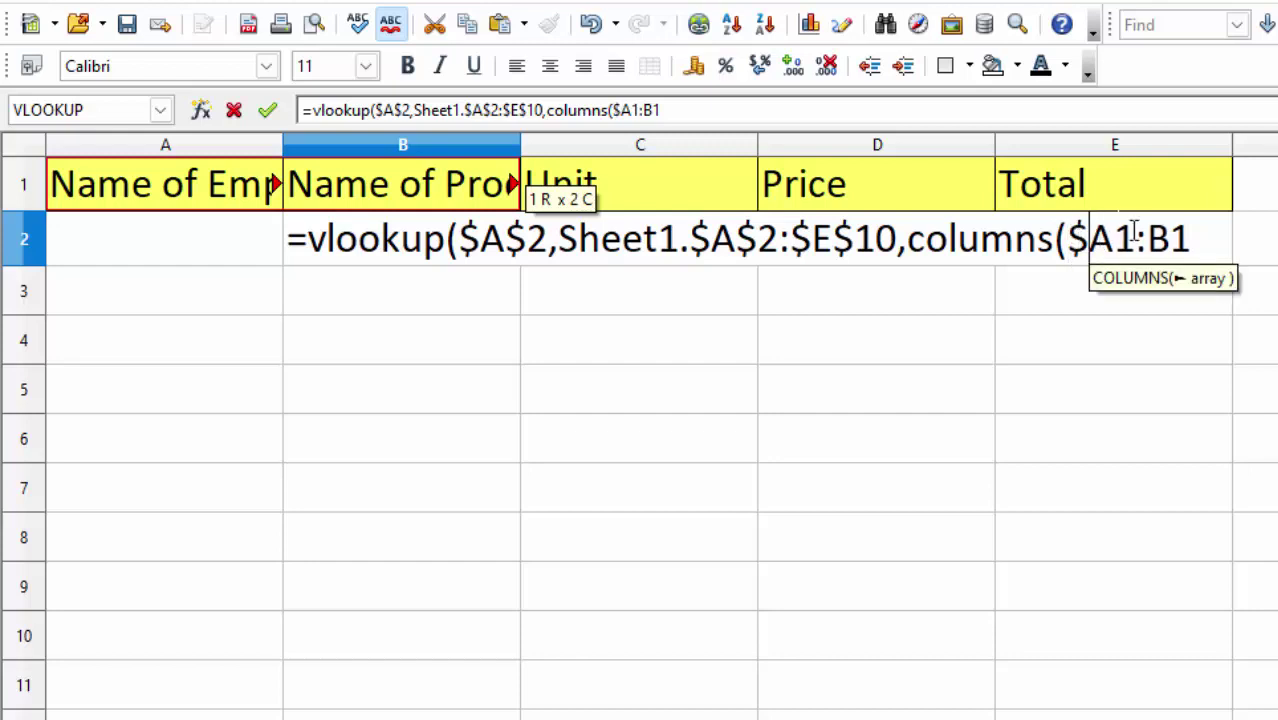
click(1121, 240)
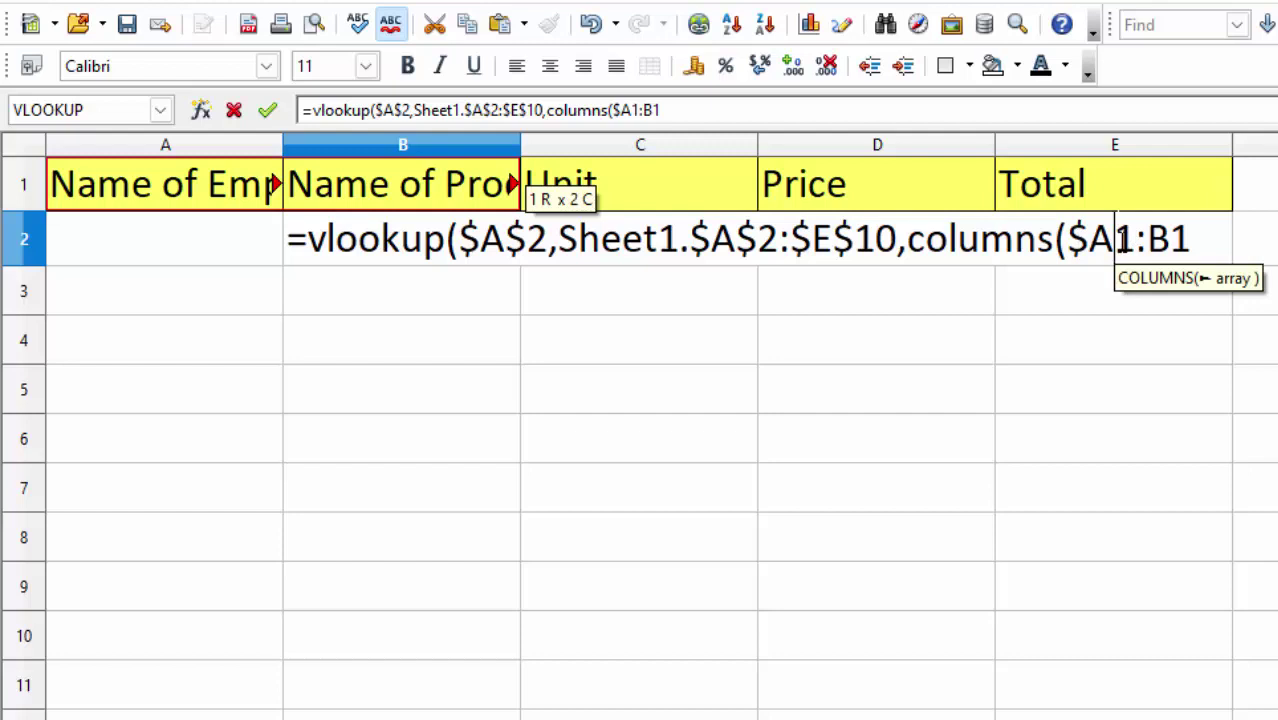
text($)
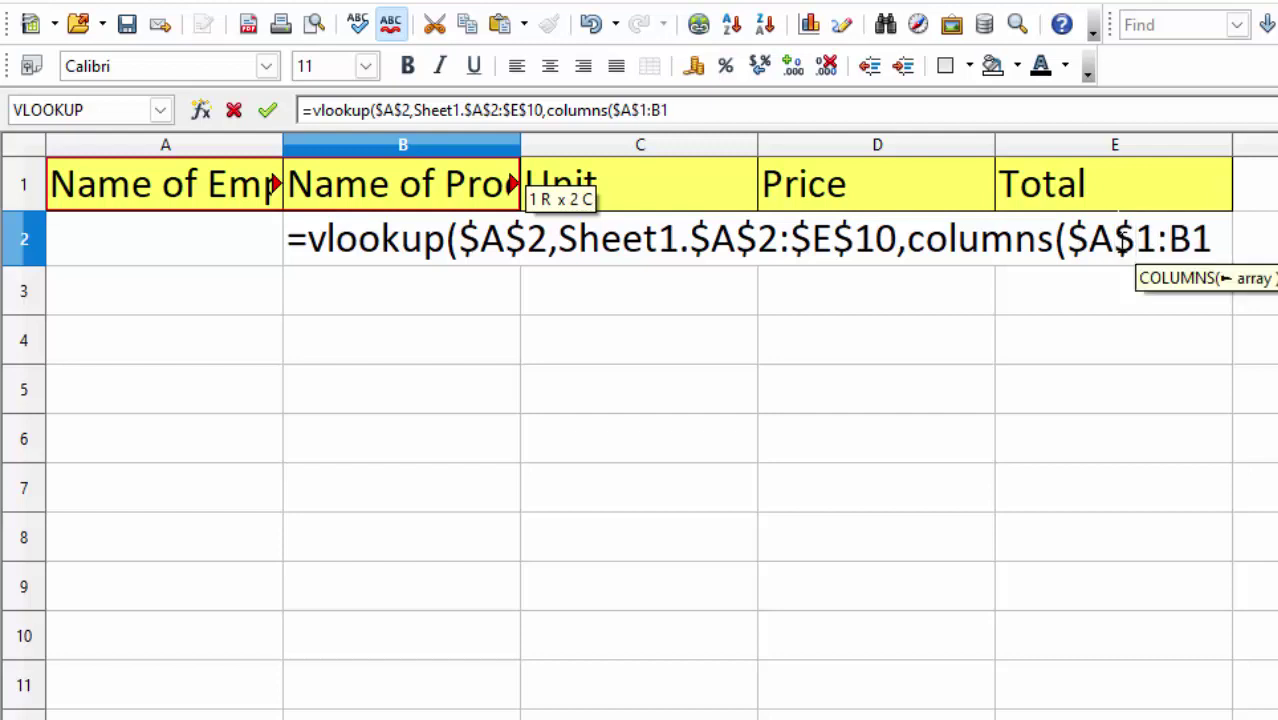
click(1216, 242)
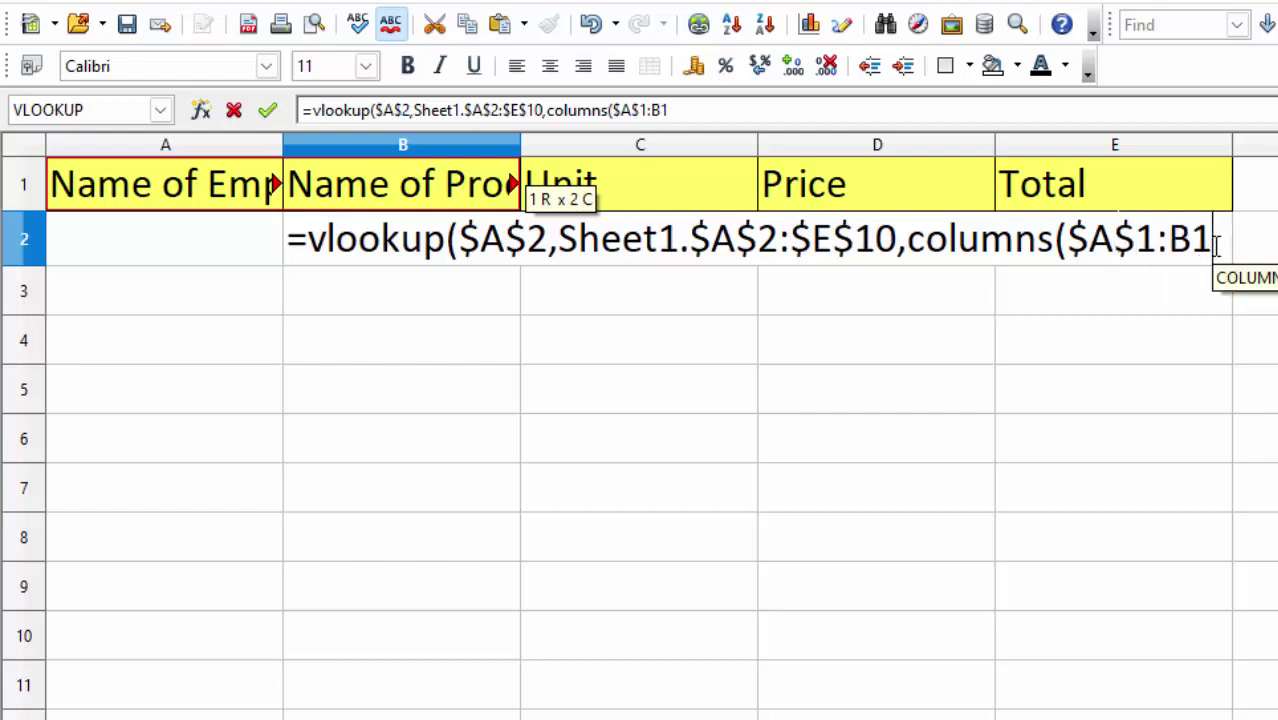
text(),0)
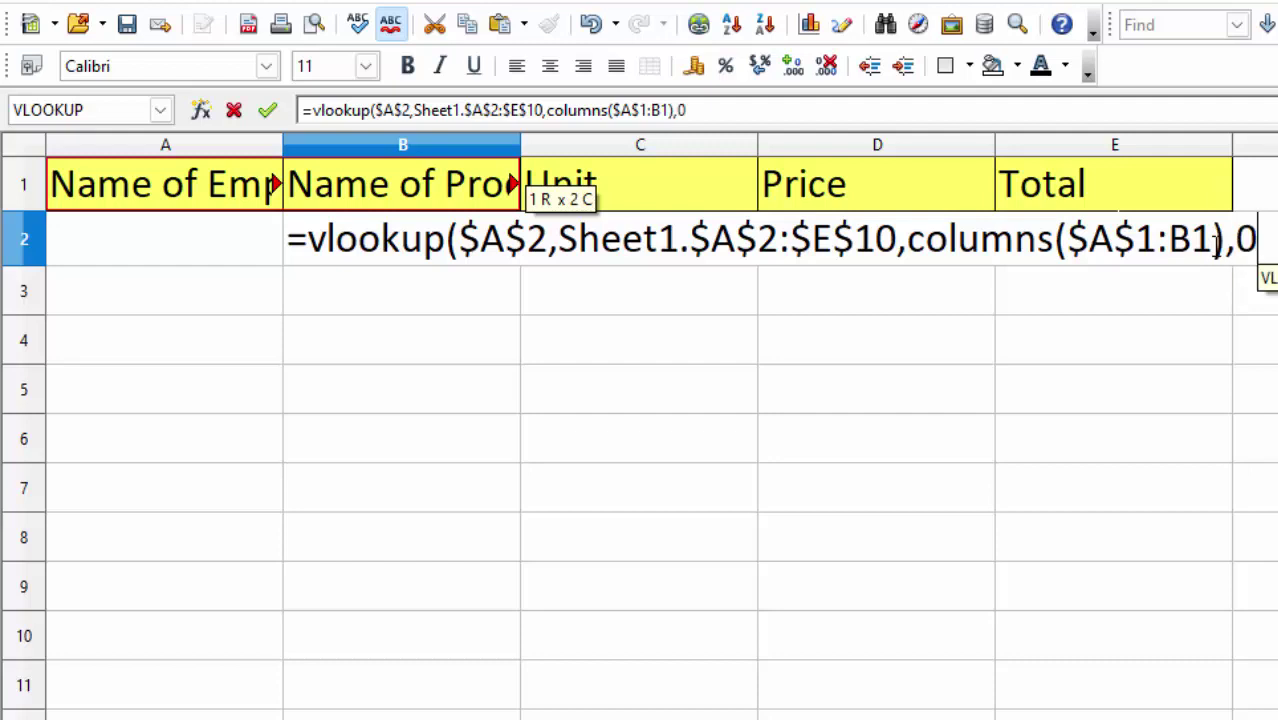
text())
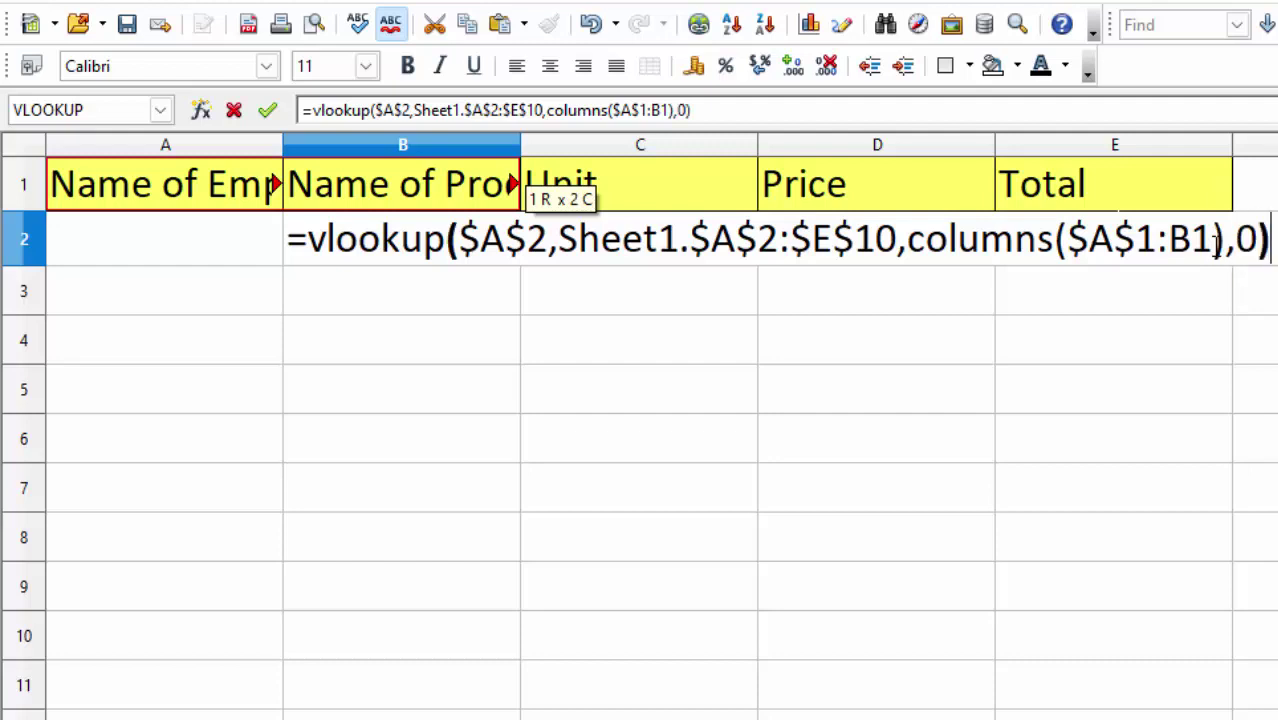
key(Return)
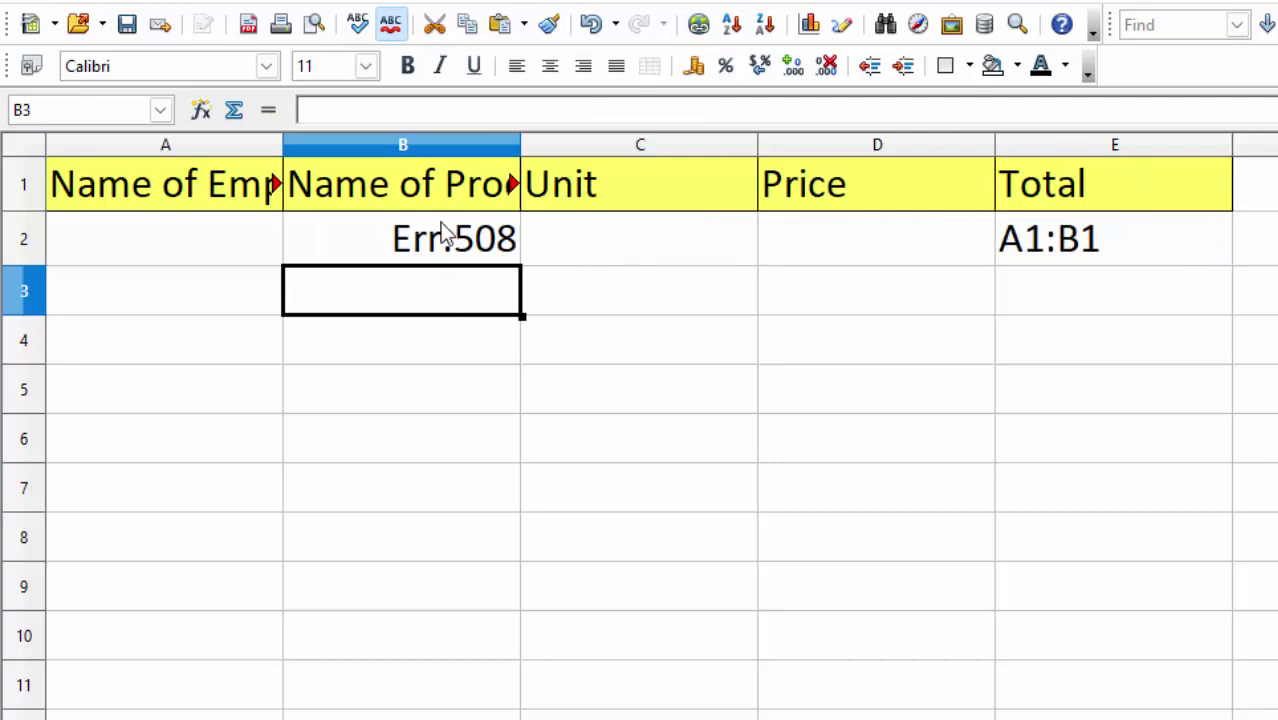
- Rewrite B2 as =VLOOKUP($A$2;Sheet1.$A$2:$E$10;COLUMNS($A$1:B1);0) with semicolons and enter it
click(436, 254)
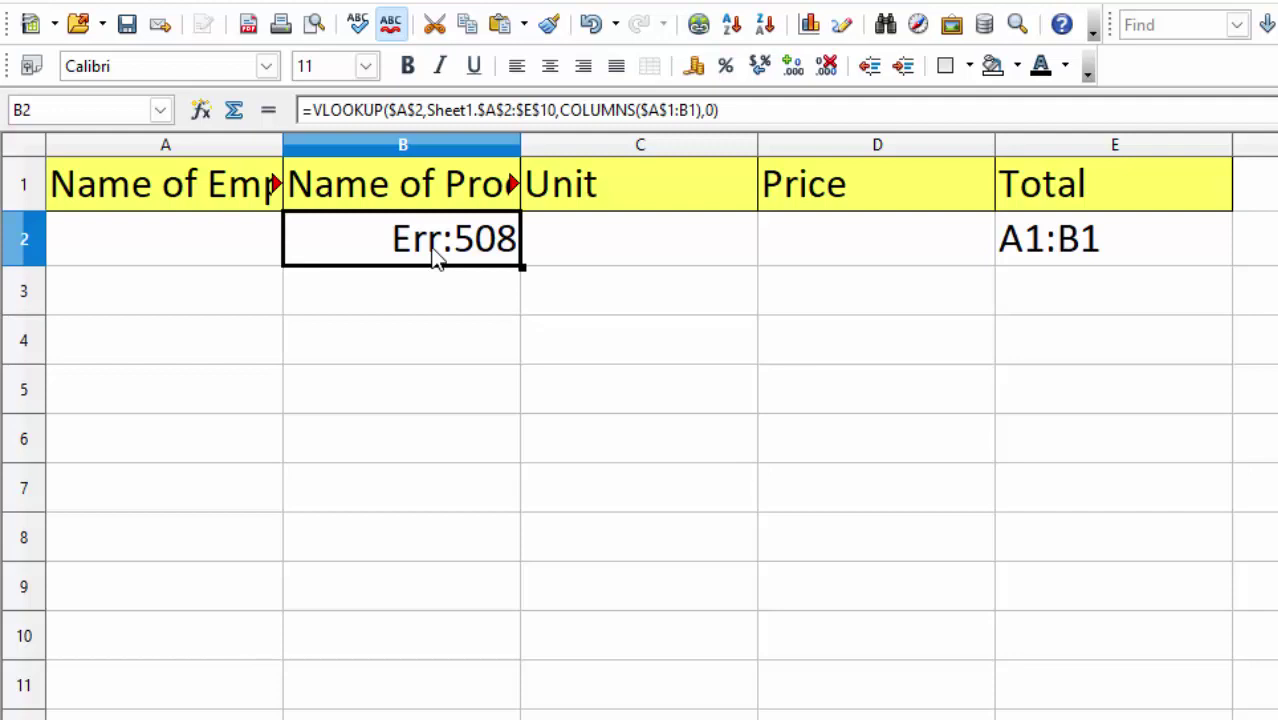
double_click(436, 257)
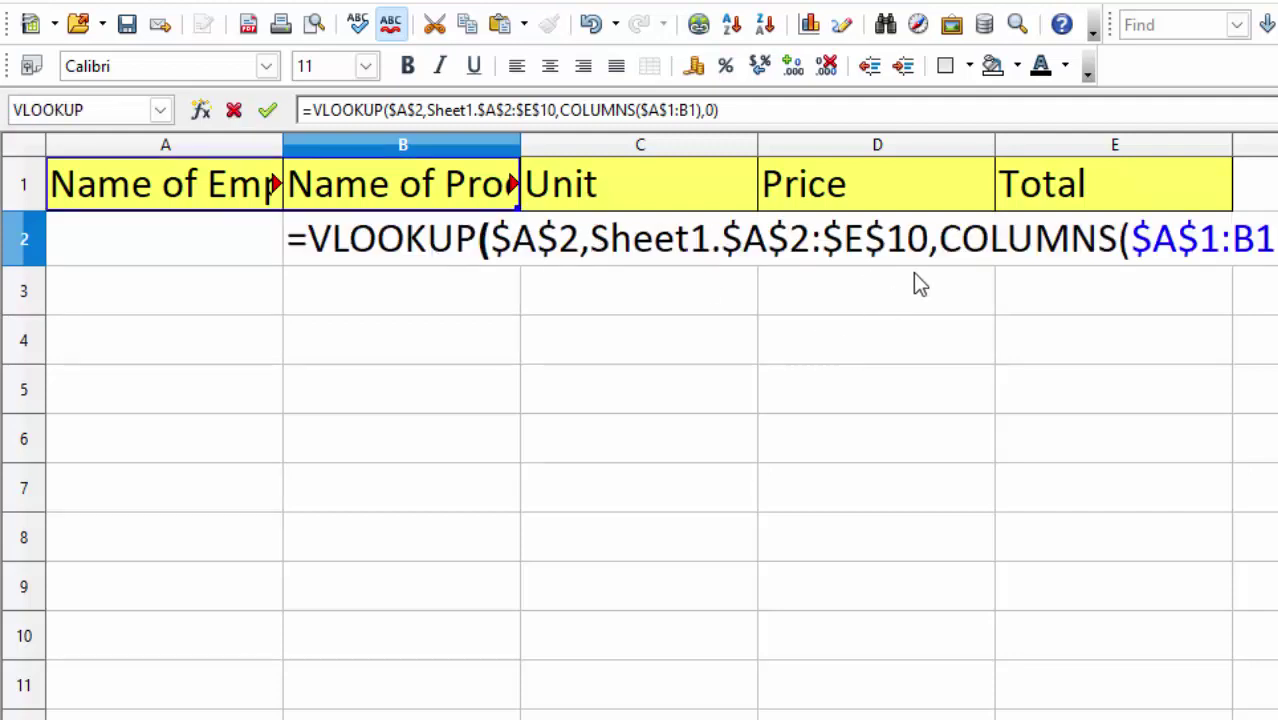
click(590, 240)
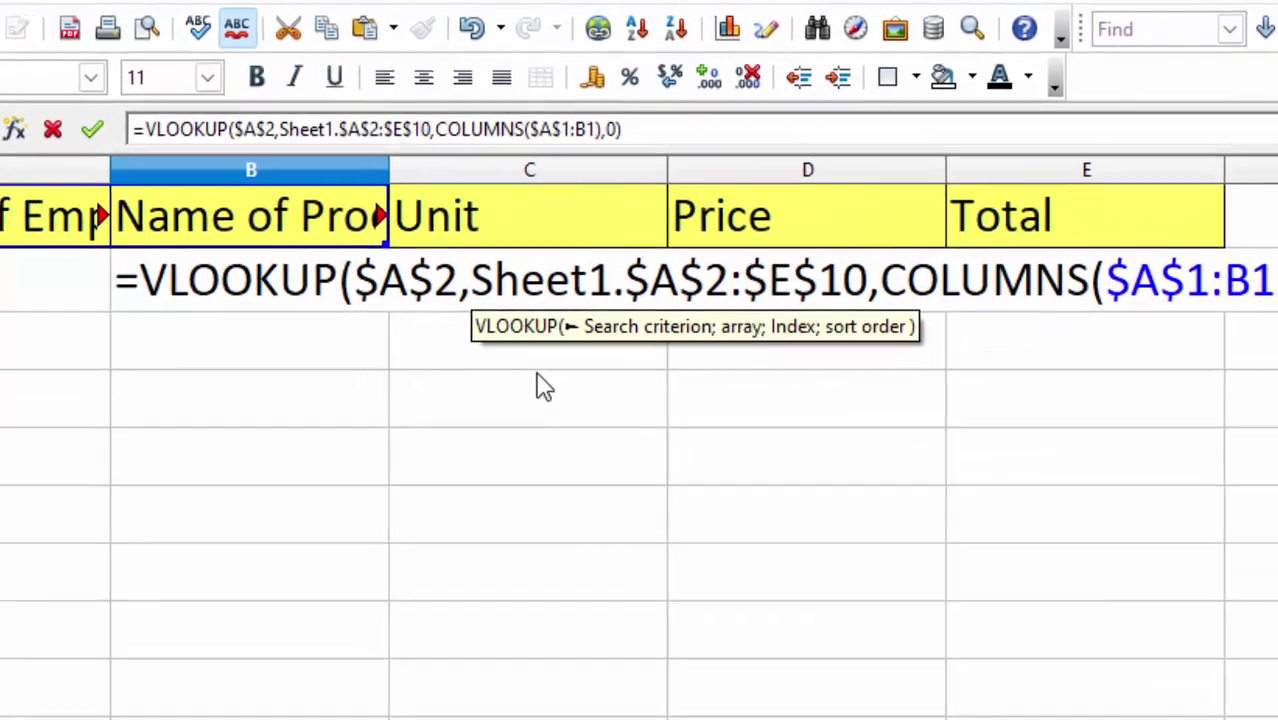
key(BackSpace)
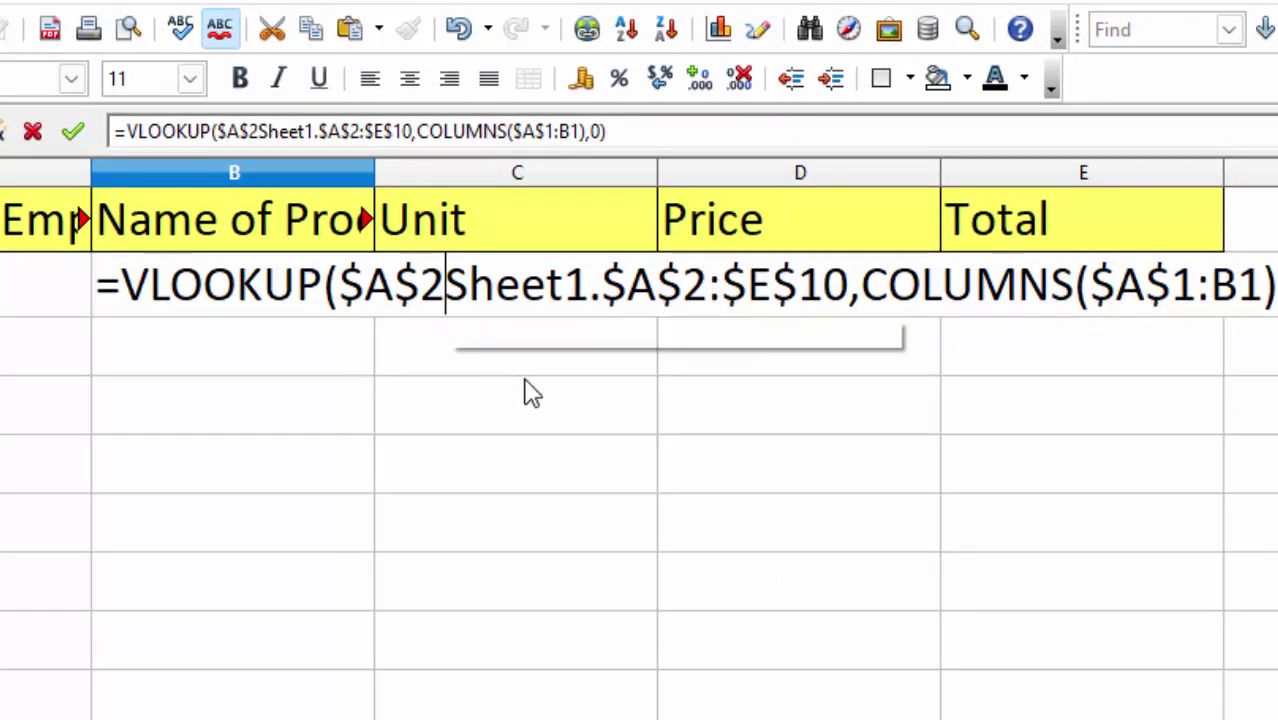
text(;)
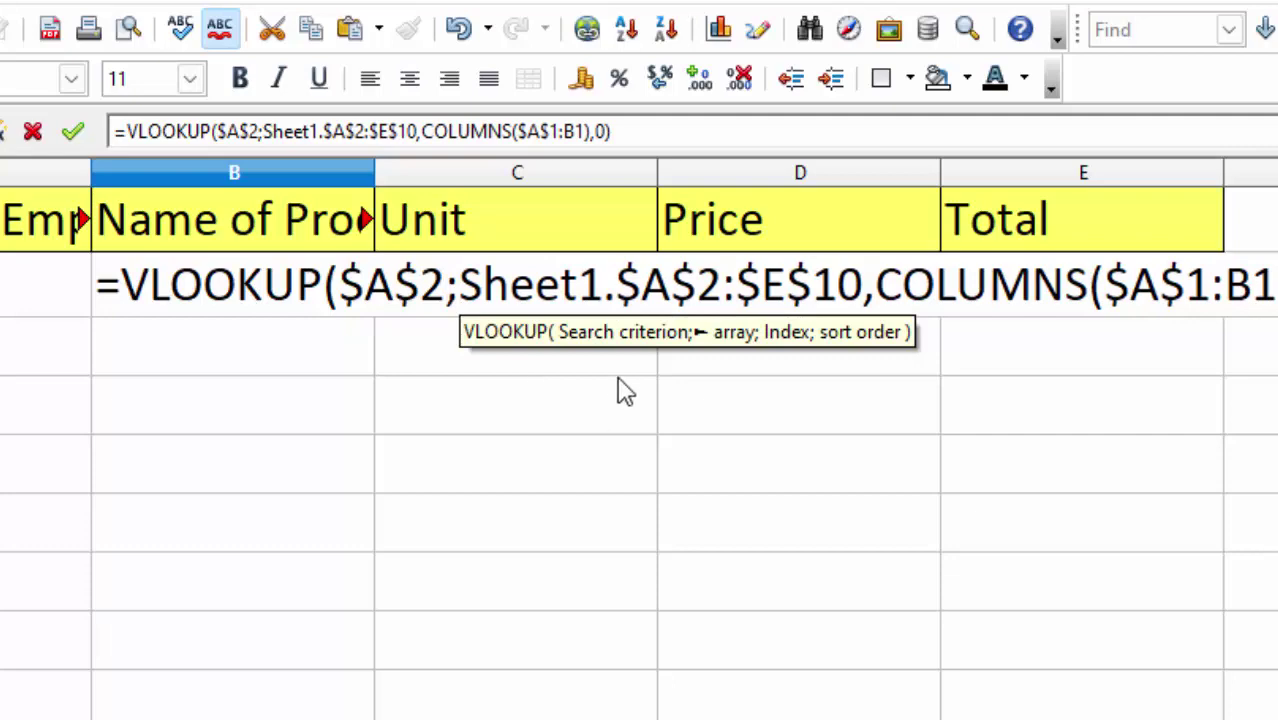
click(876, 284)
key(BackSpace)
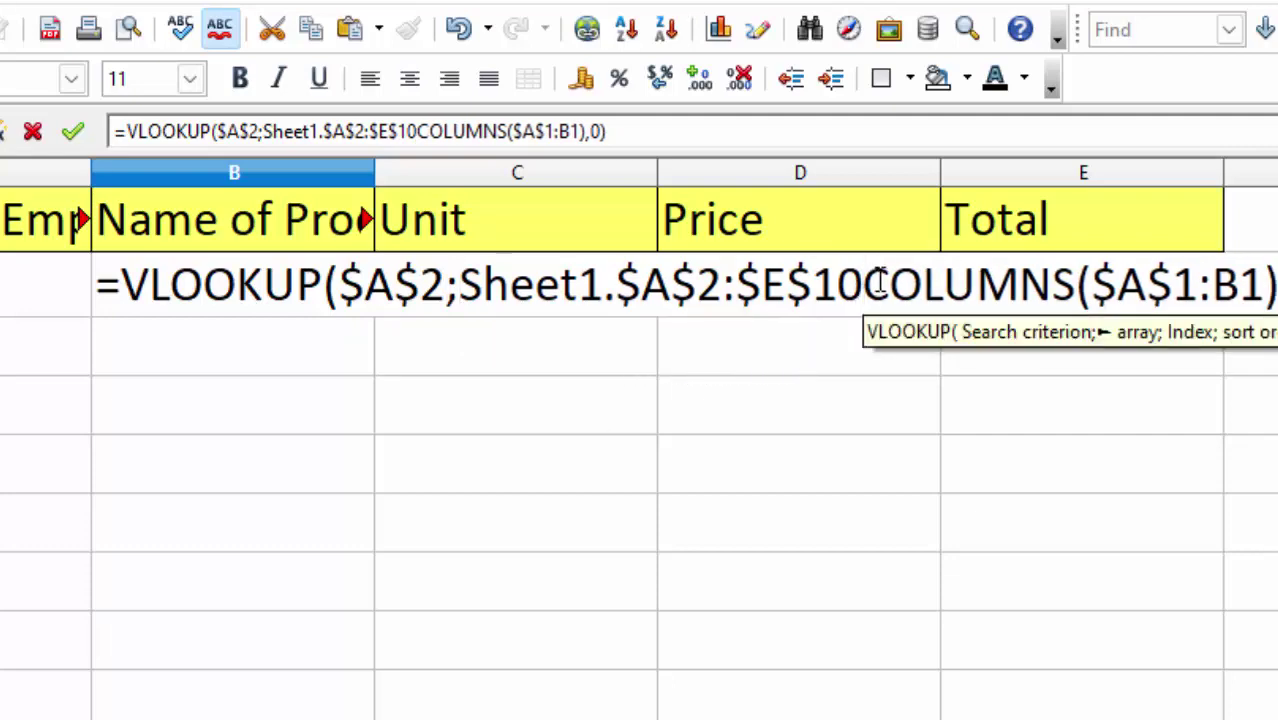
text(;)
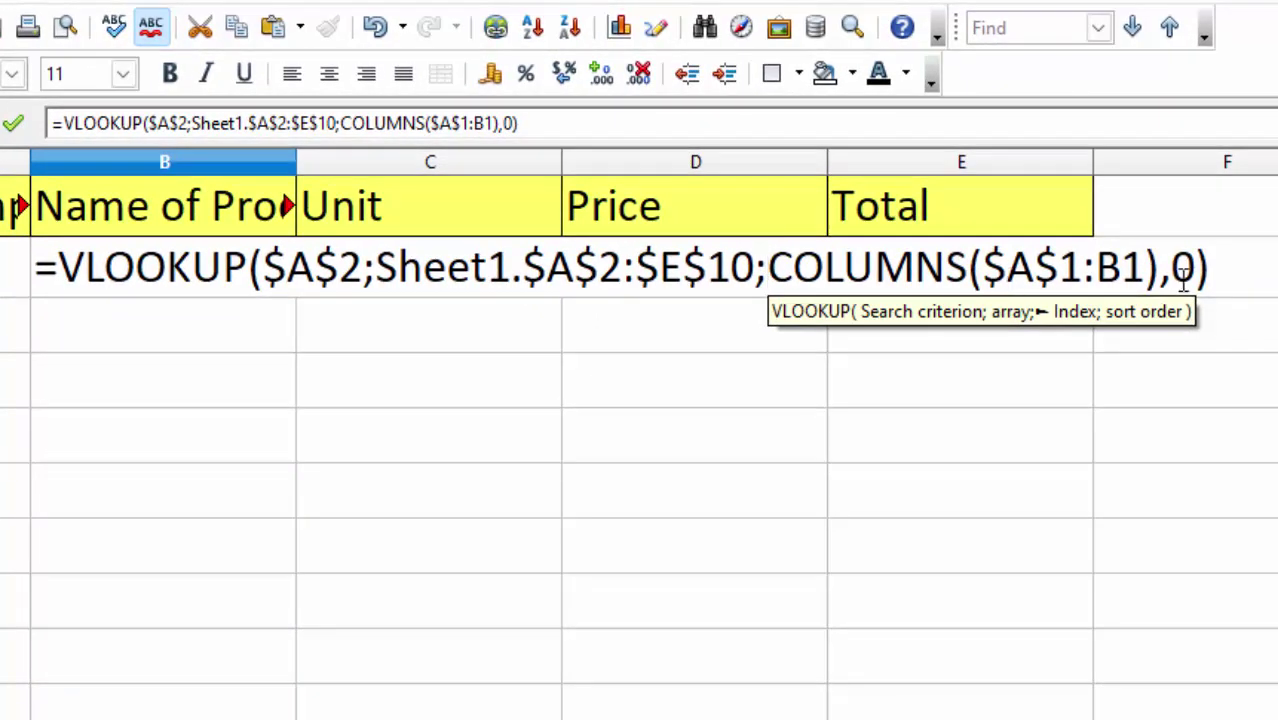
click(1175, 280)
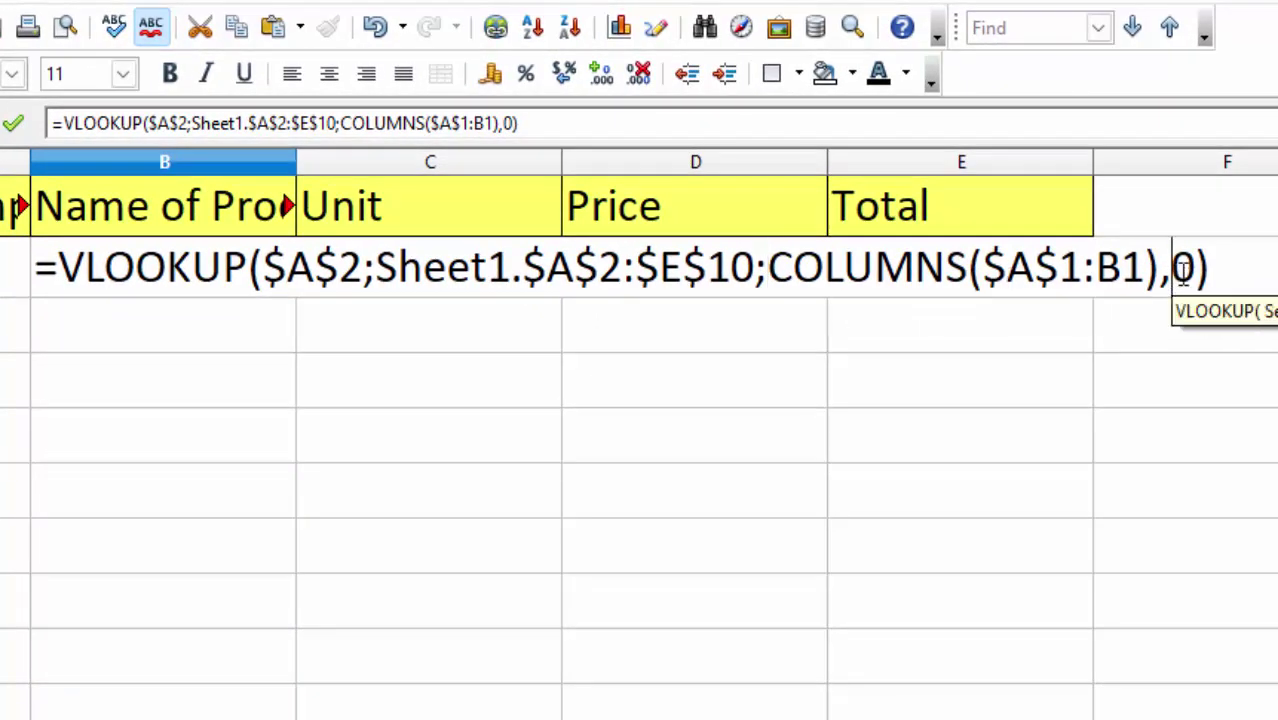
key(BackSpace)
text(;)
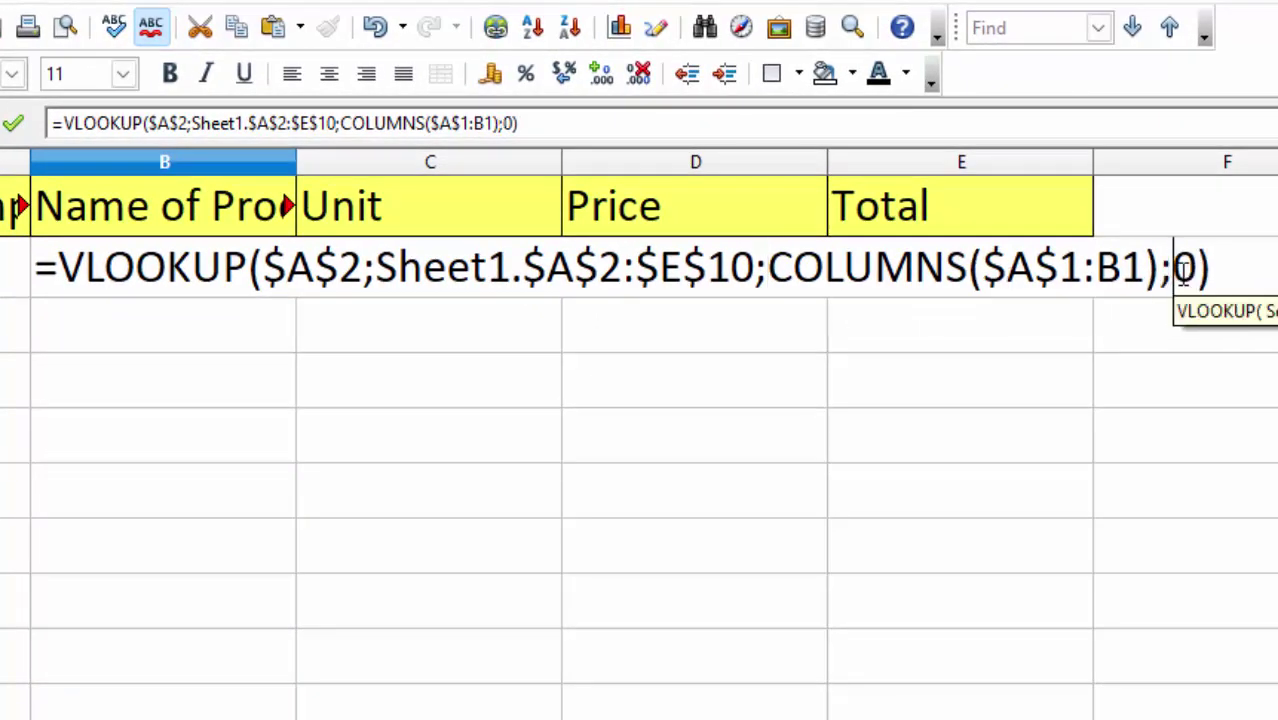
key(Return)
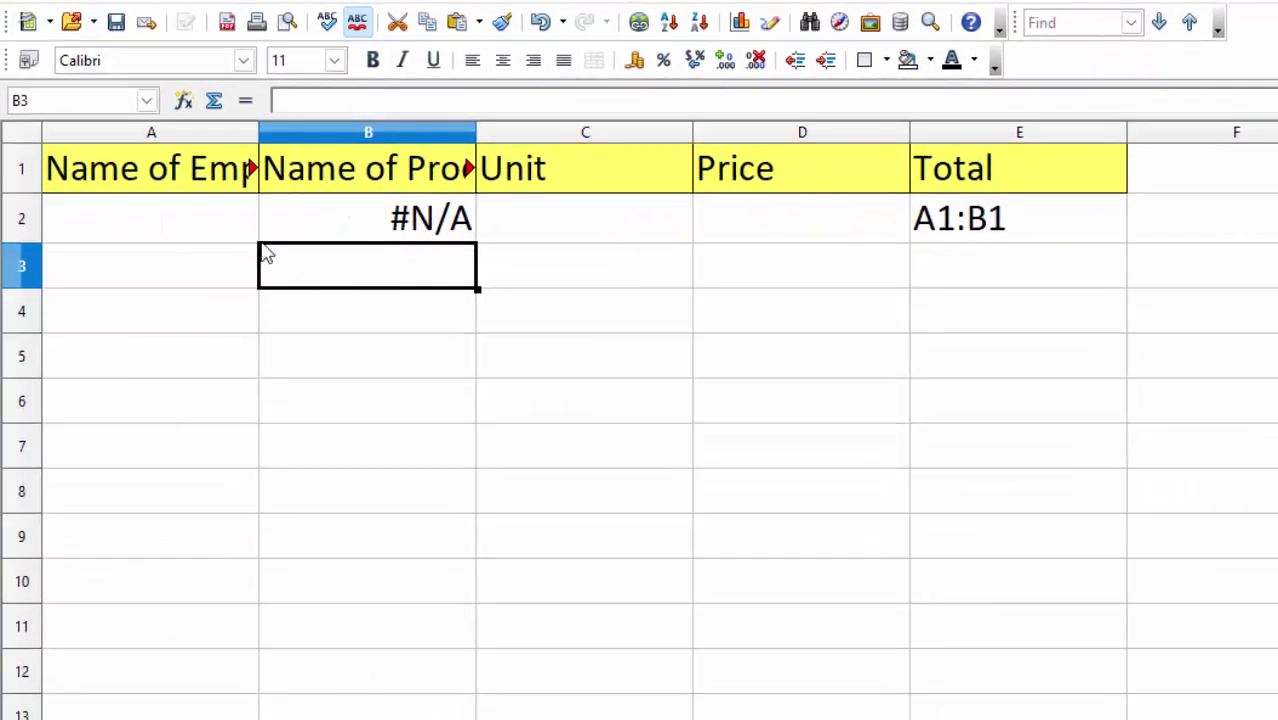
- Pick the first employee from A2's name dropdown so B2 returns Mobile
click(165, 212)
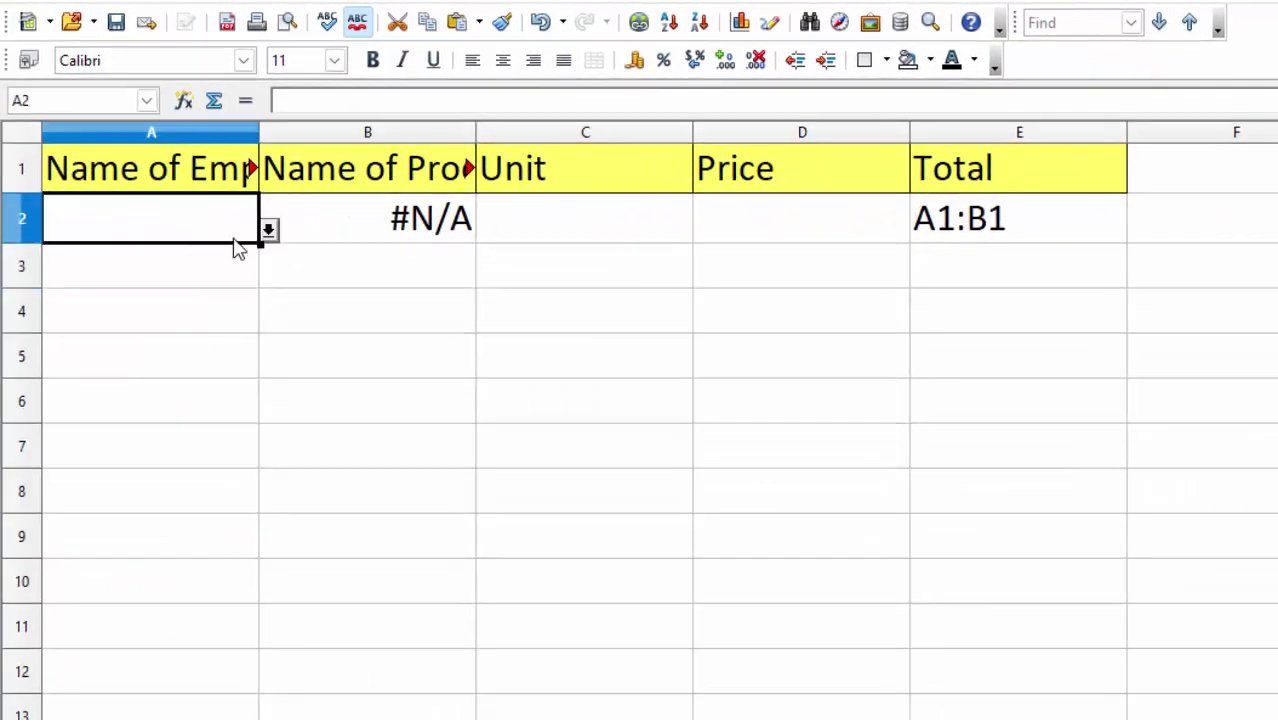
click(270, 230)
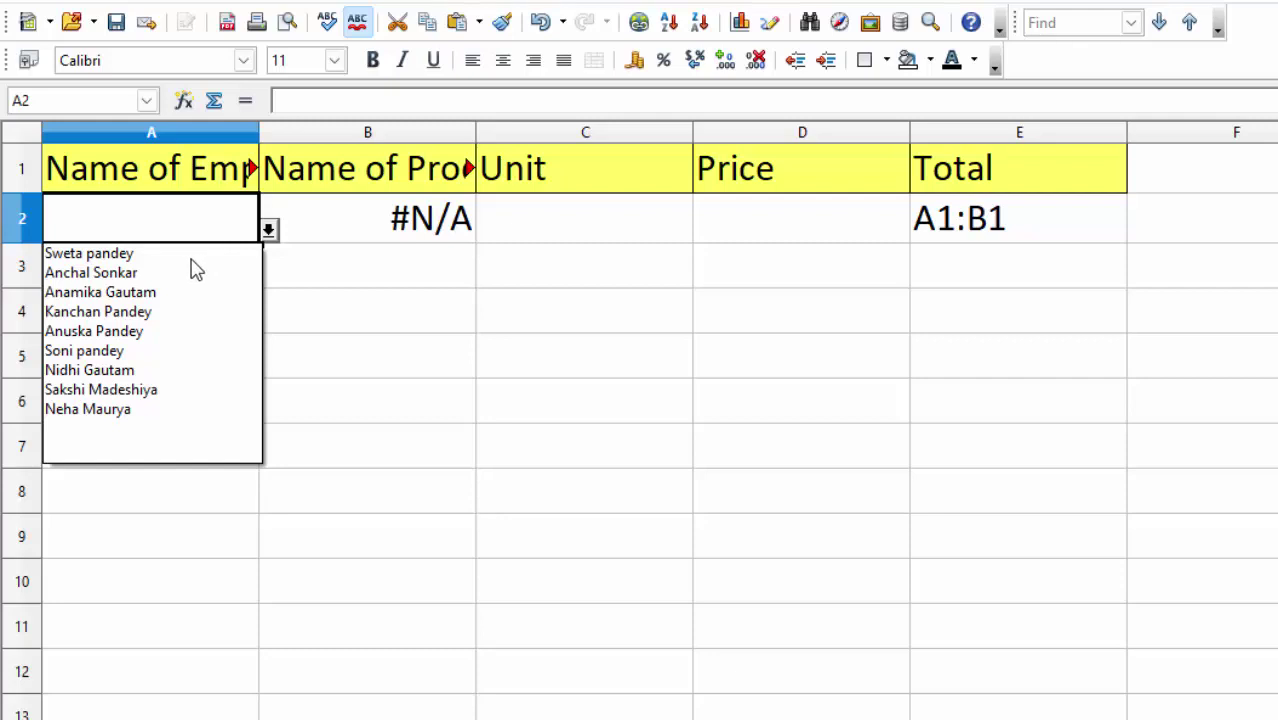
click(137, 254)
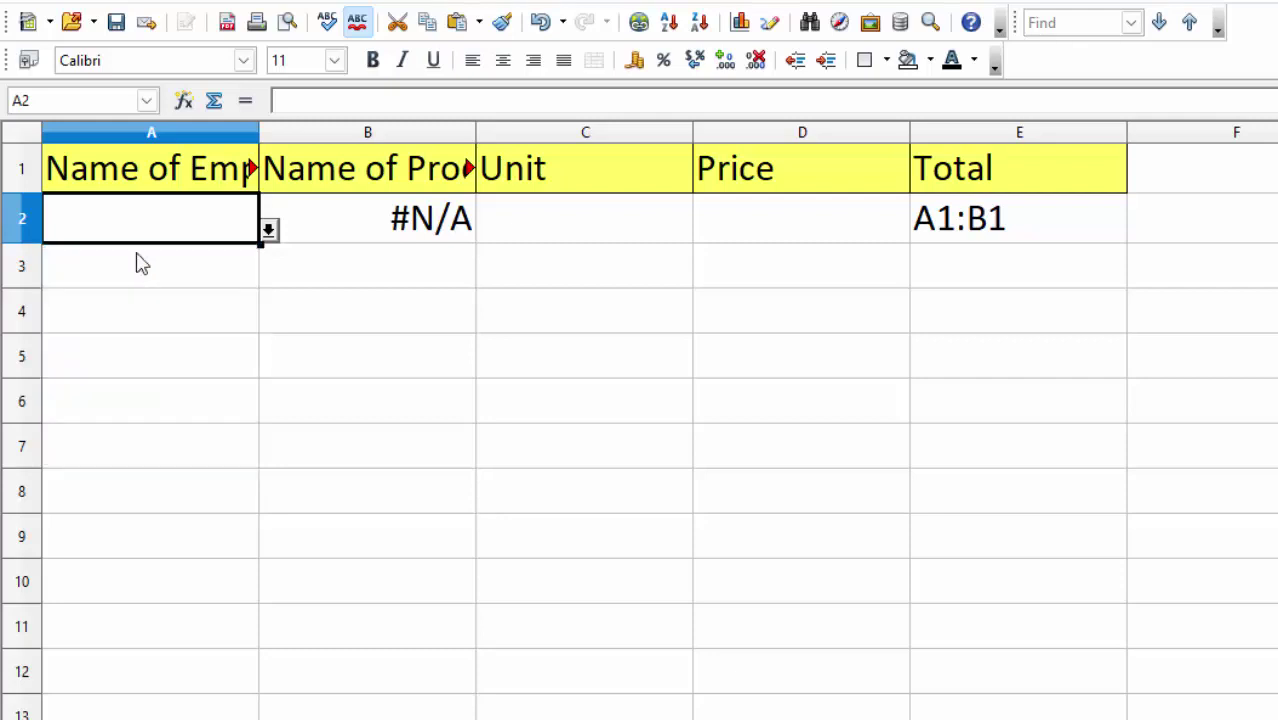
click(410, 245)
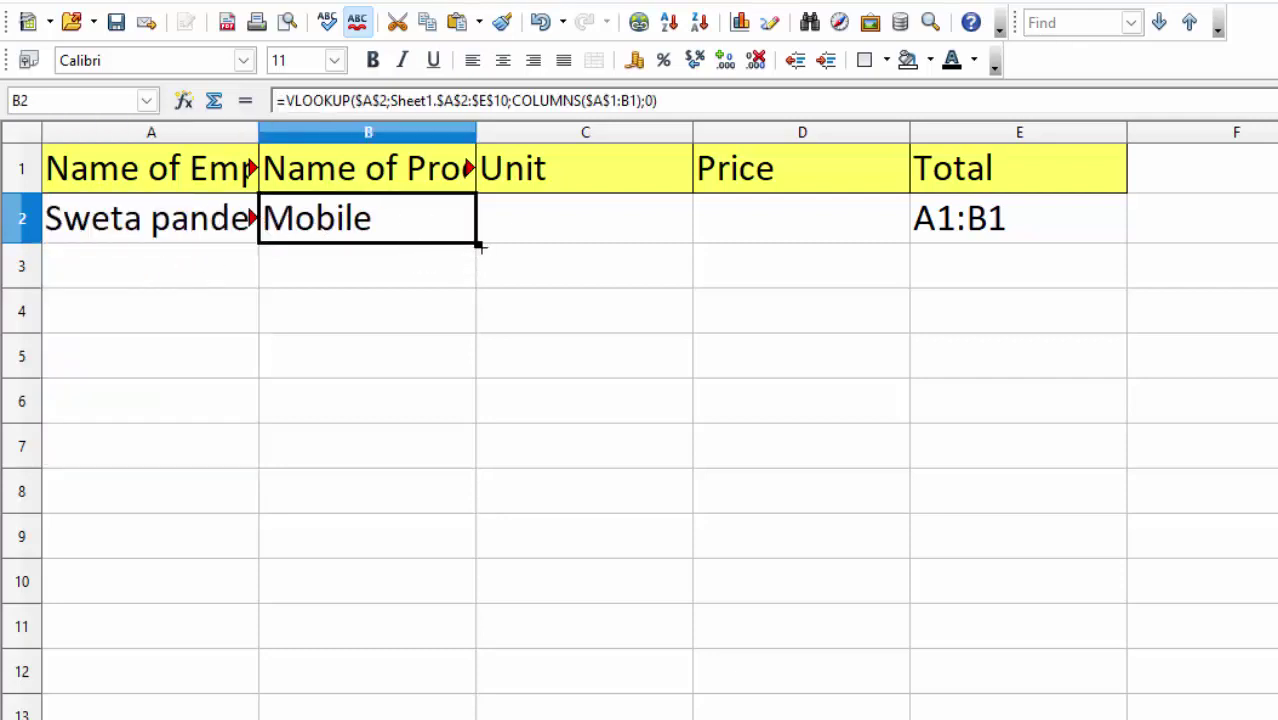
- Copy B2's lookup across to E2, widen column A, and choose another employee in A2
drag(665, 247, 1035, 265)
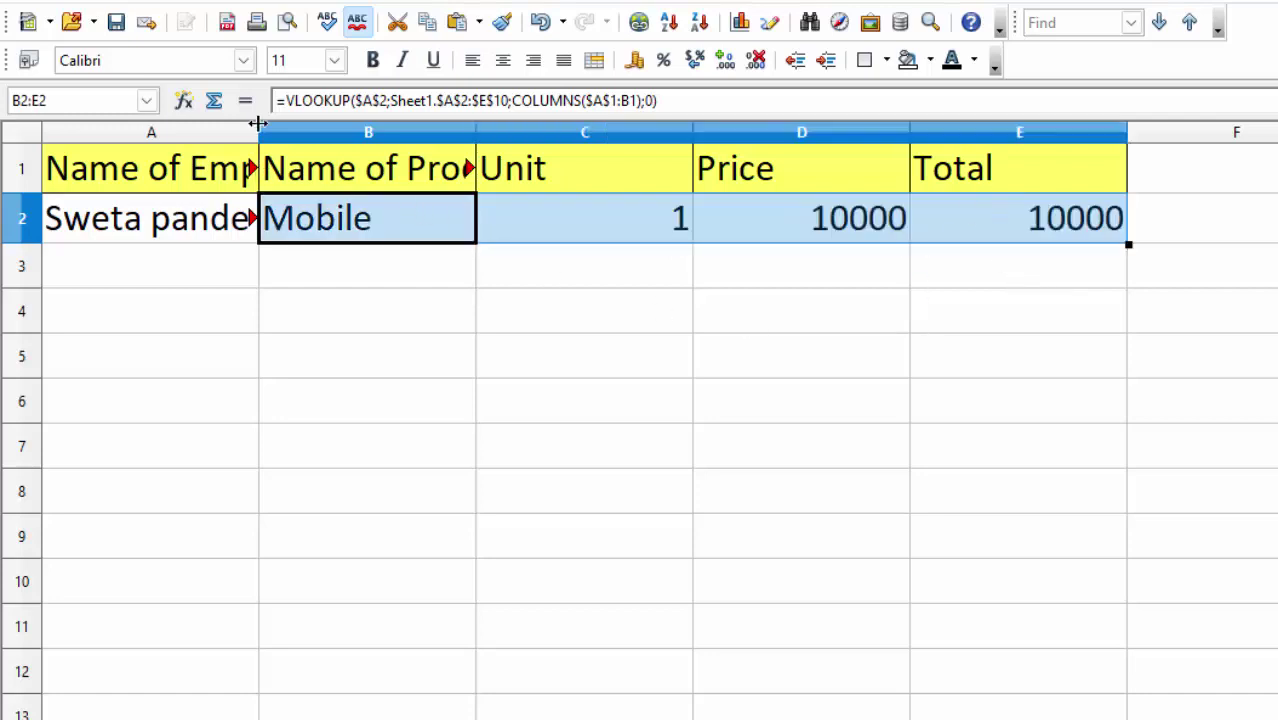
drag(259, 130, 352, 130)
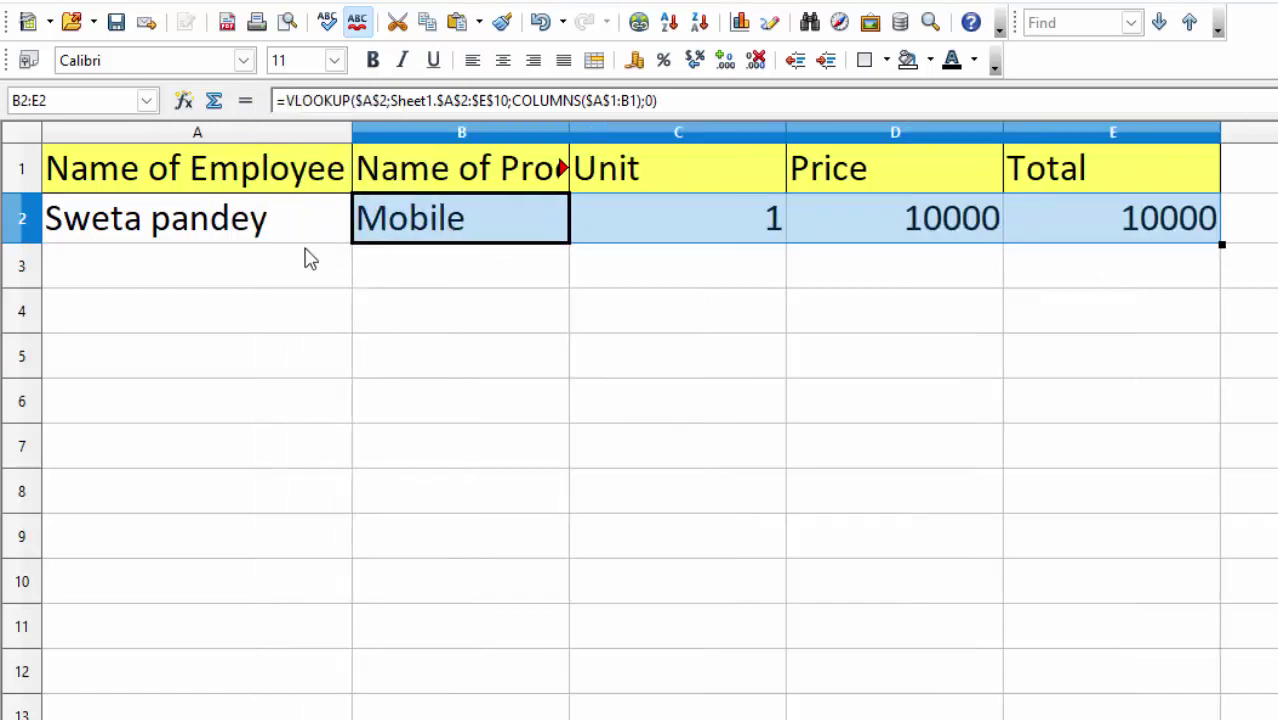
click(297, 237)
click(362, 230)
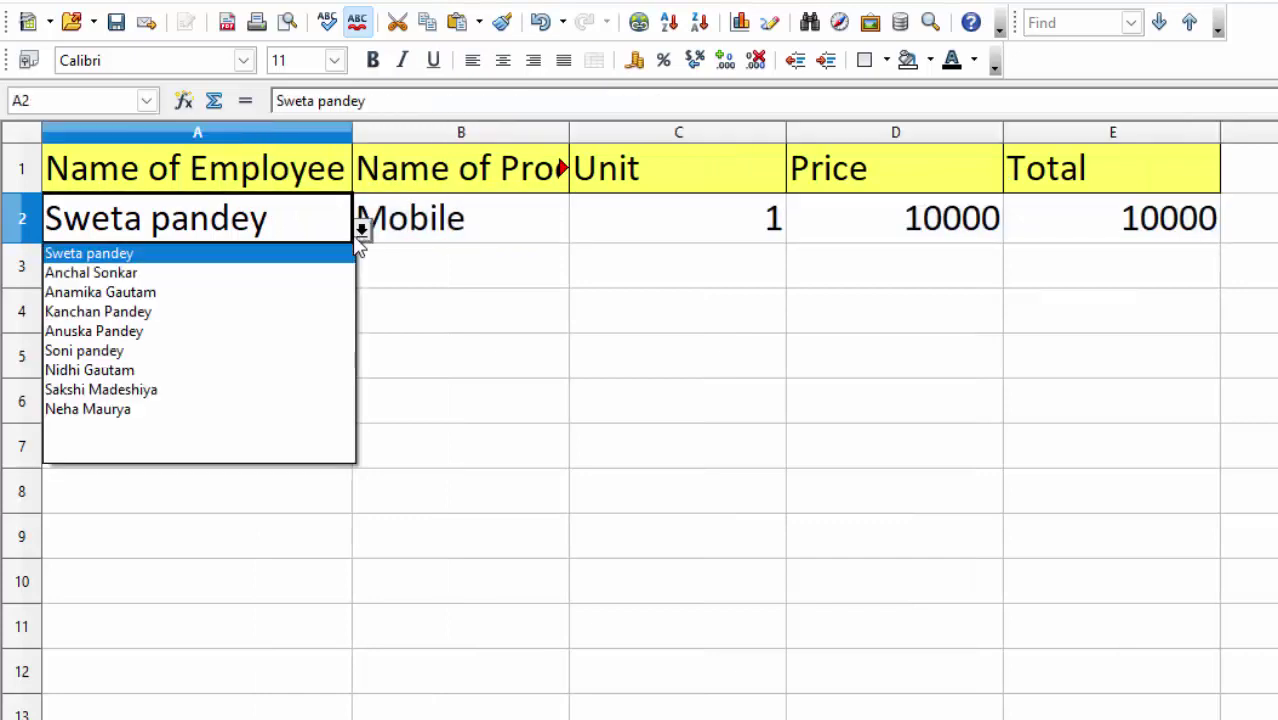
click(102, 335)
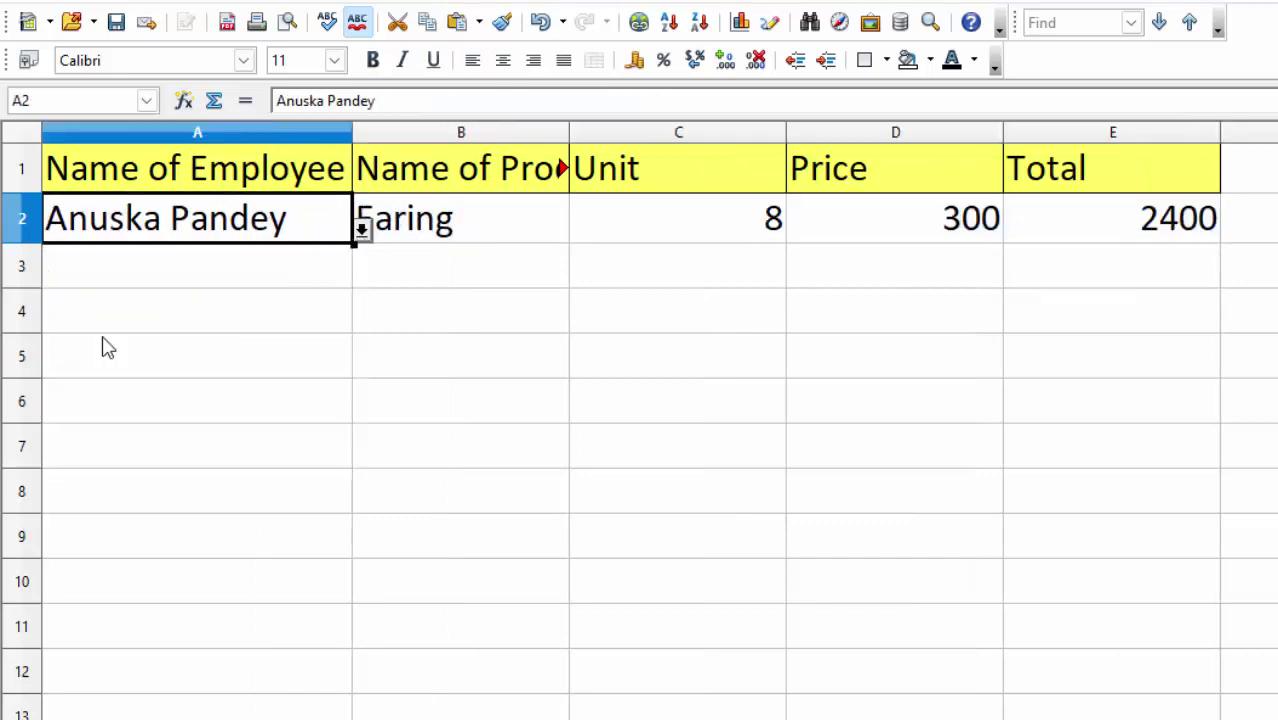
click(728, 305)
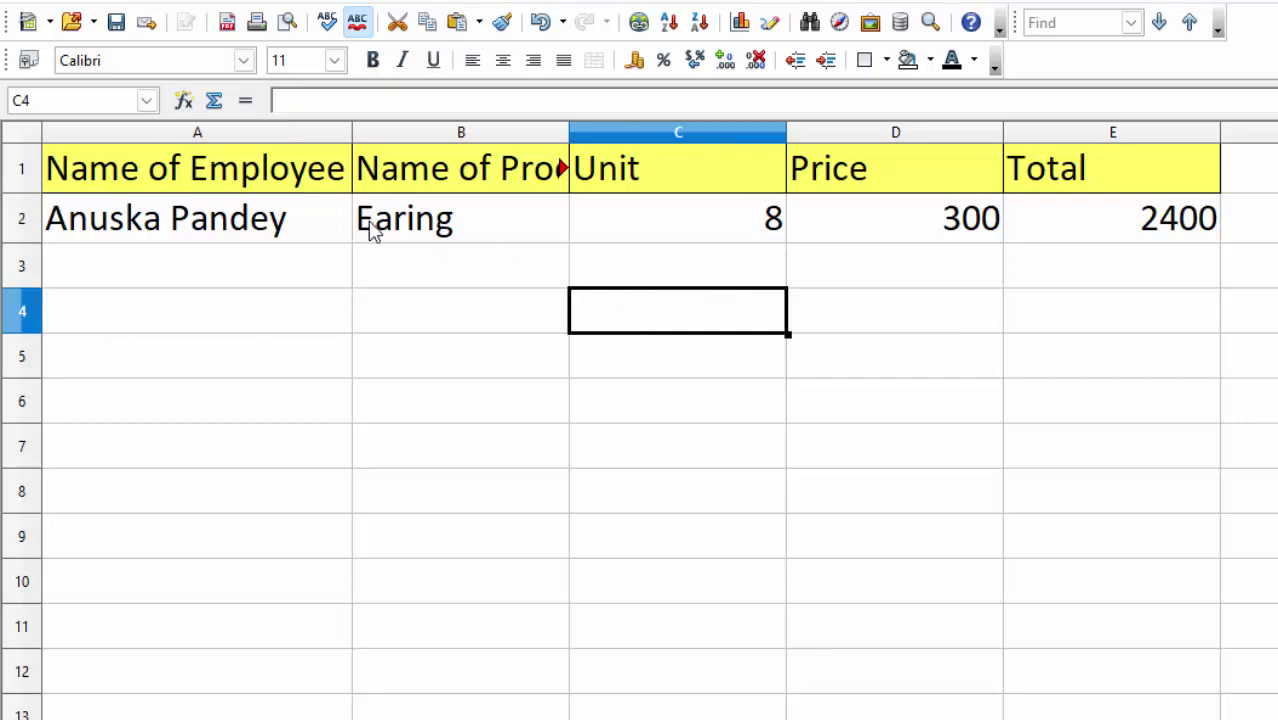
- Check the lookup formulas in B2:E2, now returning Earing, 8, 300 and 2400
click(452, 235)
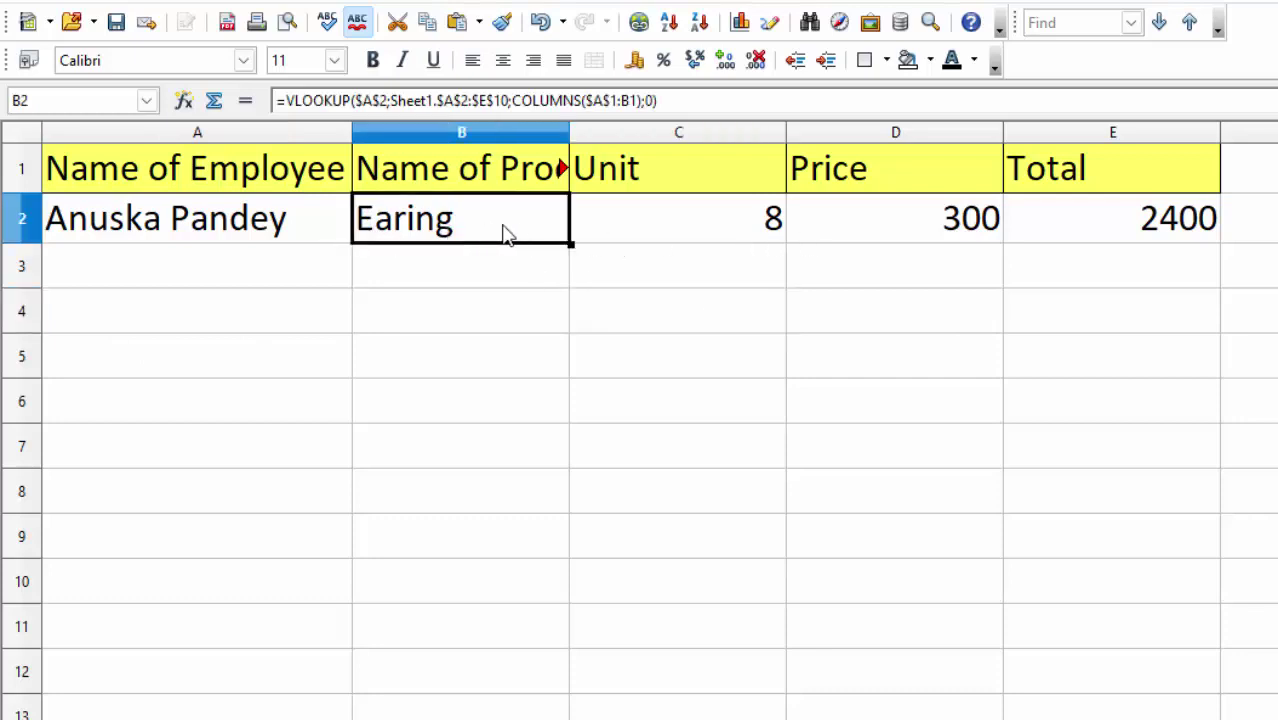
click(673, 231)
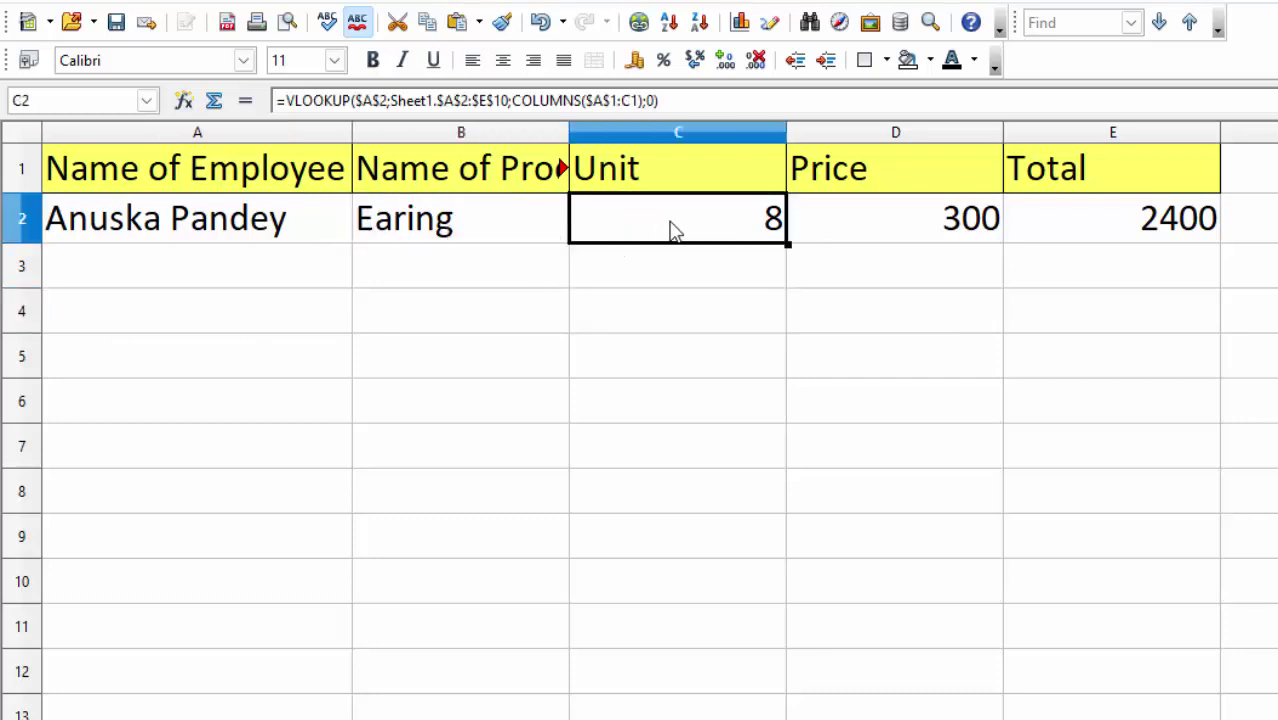
click(860, 234)
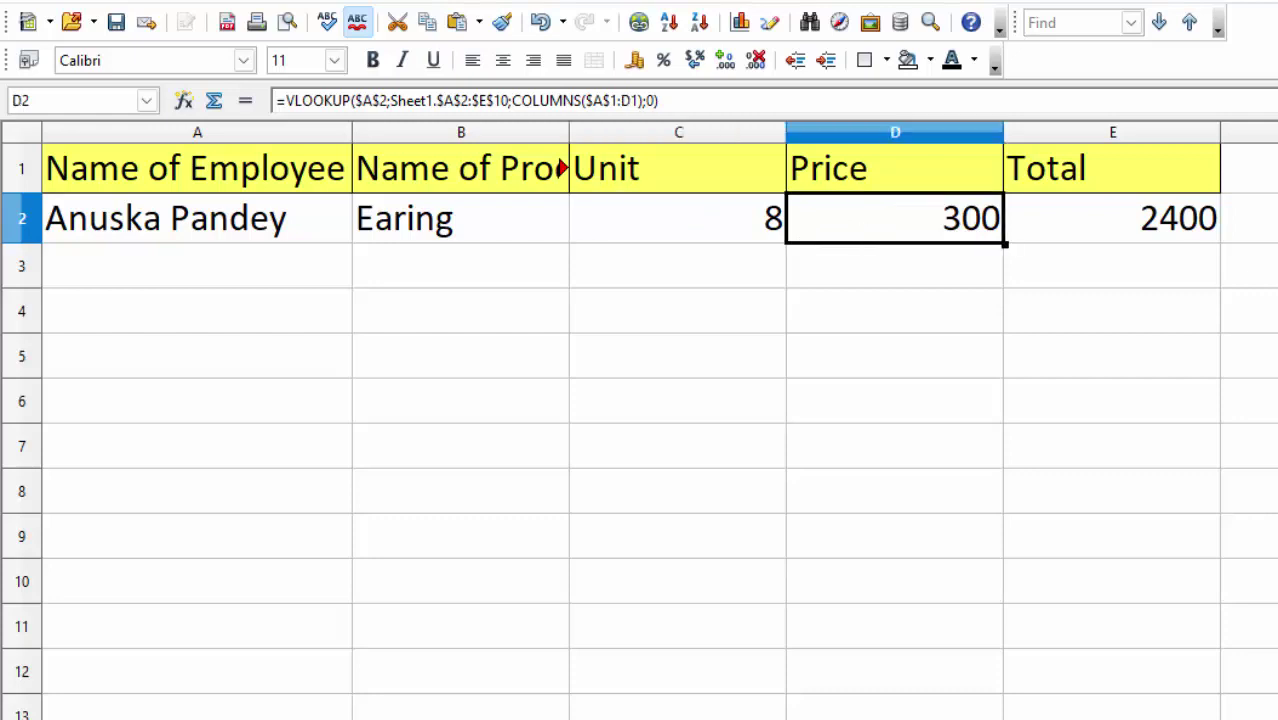
click(1141, 238)
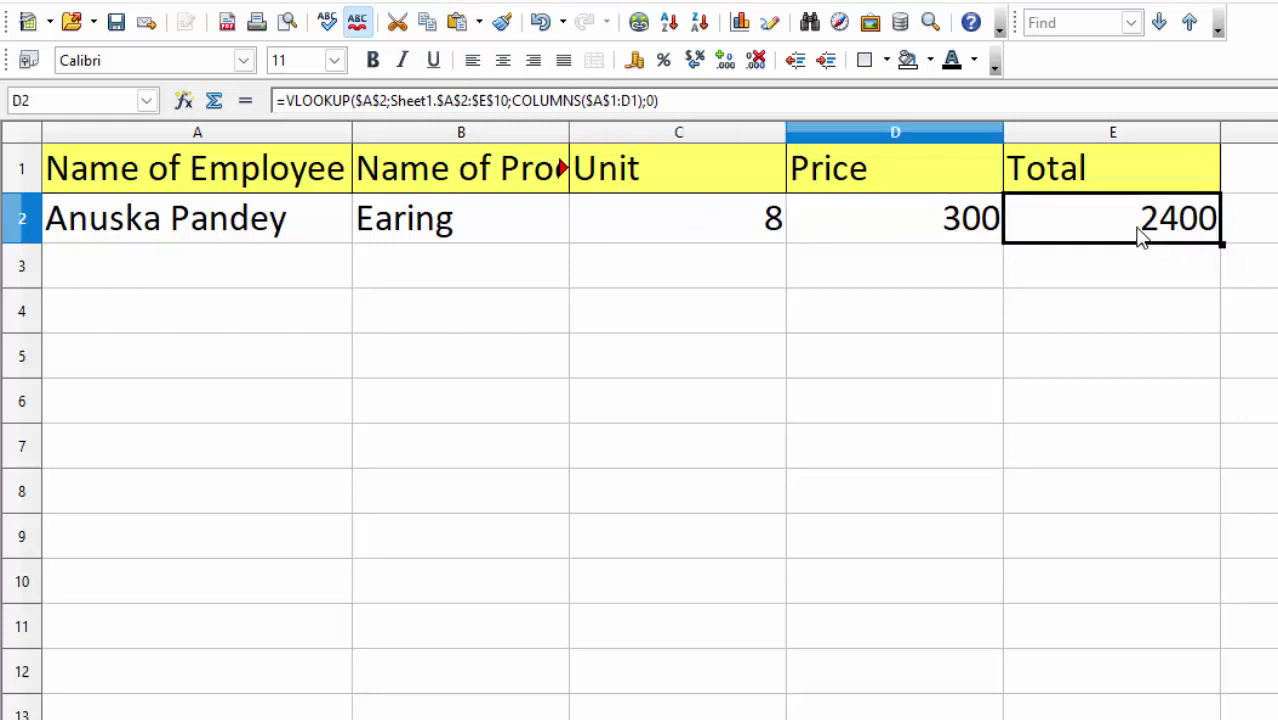
click(898, 236)
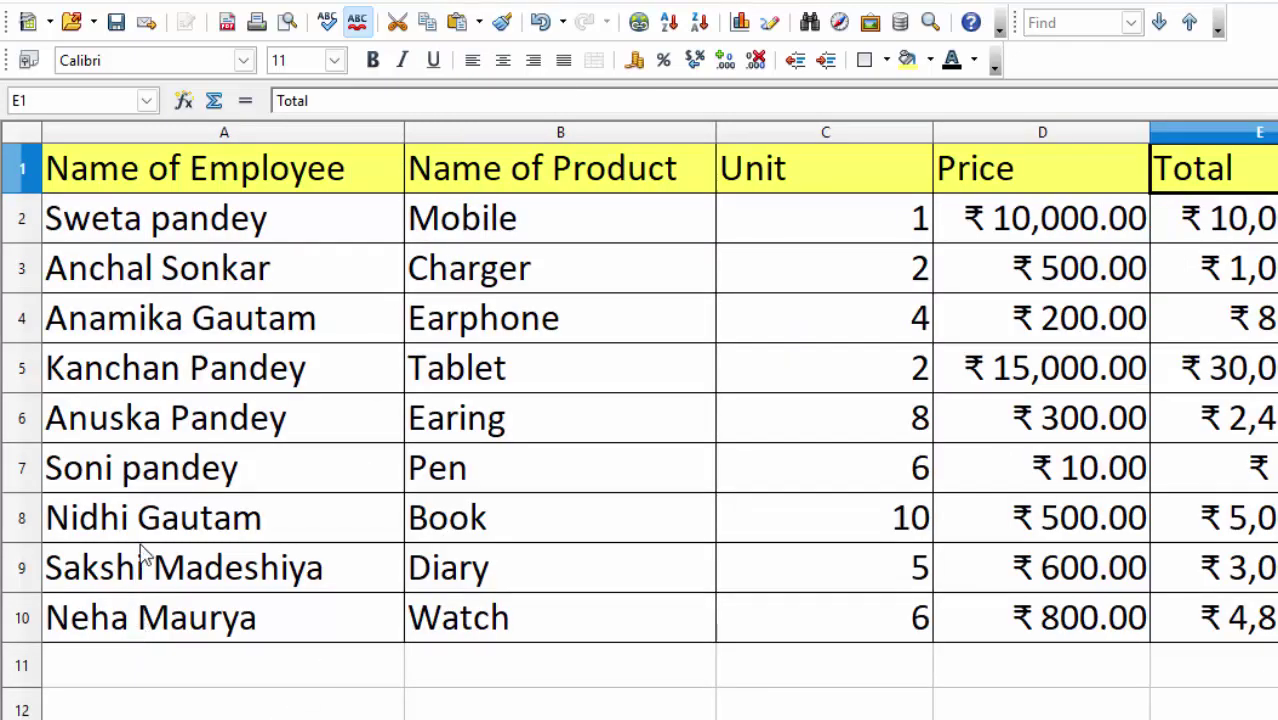
- Give A6:E6 on Sheet1 a yellow-orange background from the Background Color toolbar list
click(242, 420)
drag(242, 420, 1095, 390)
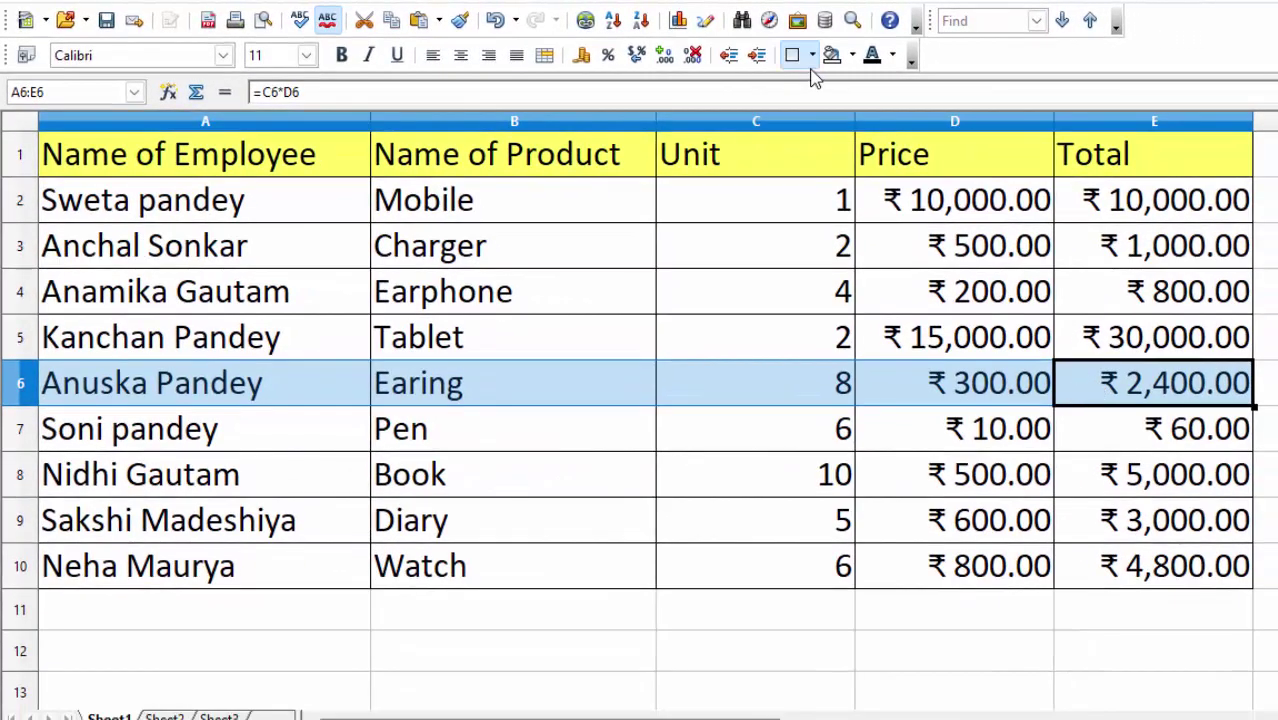
click(851, 57)
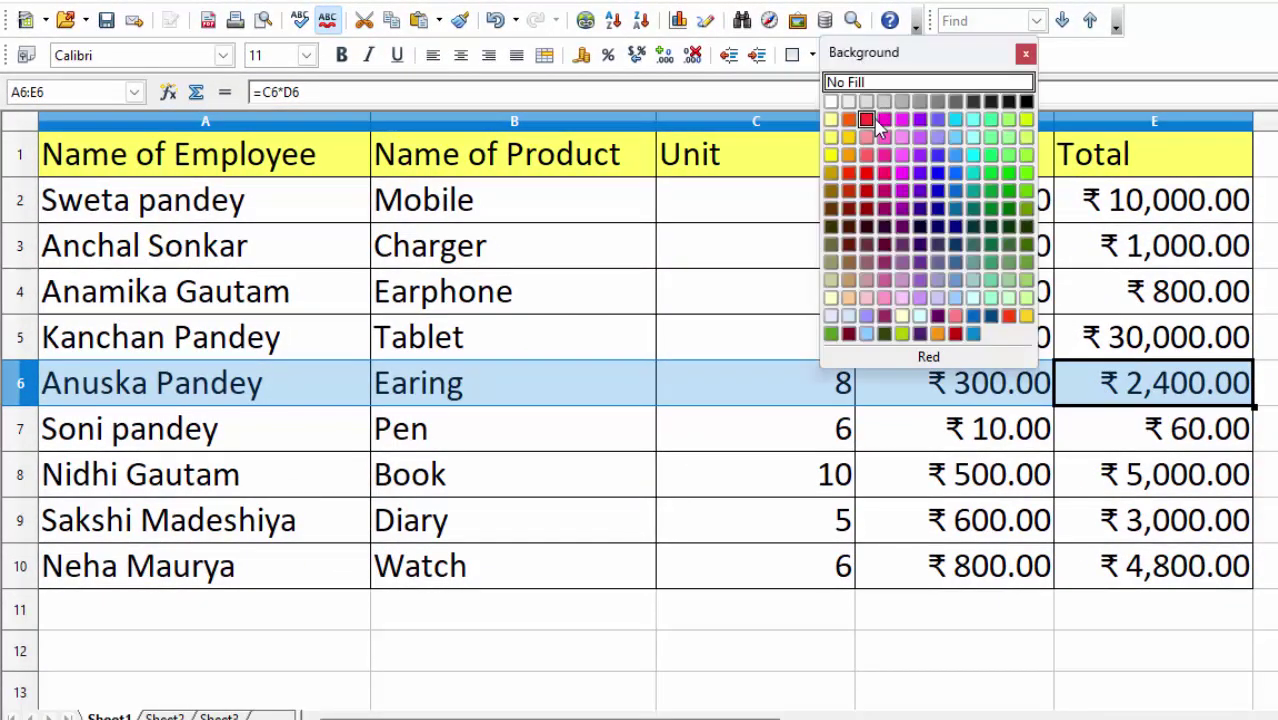
click(847, 139)
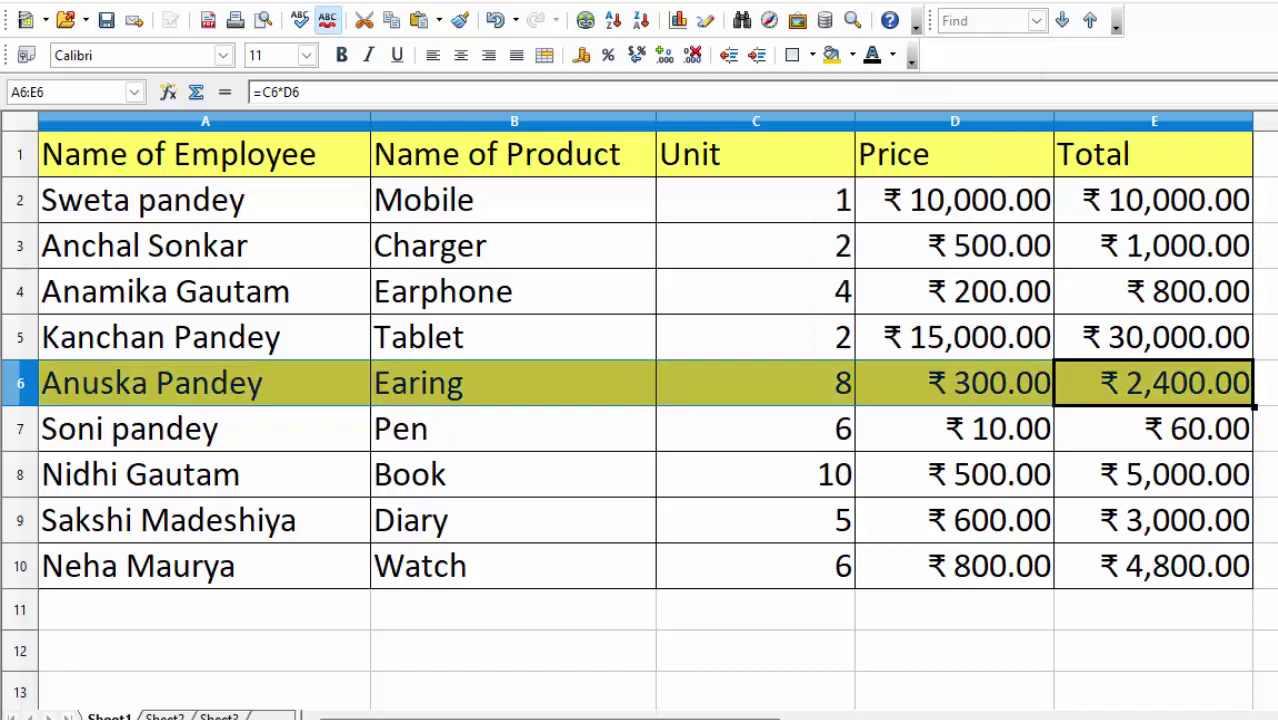
click(1265, 430)
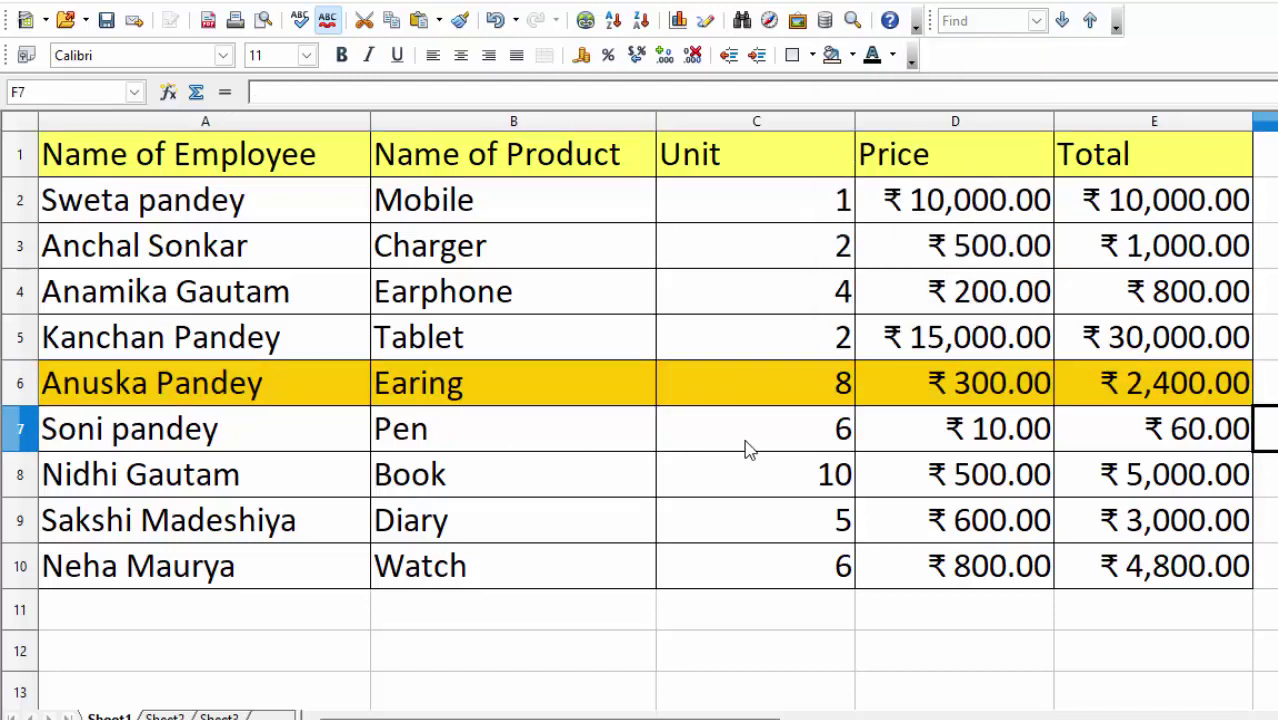